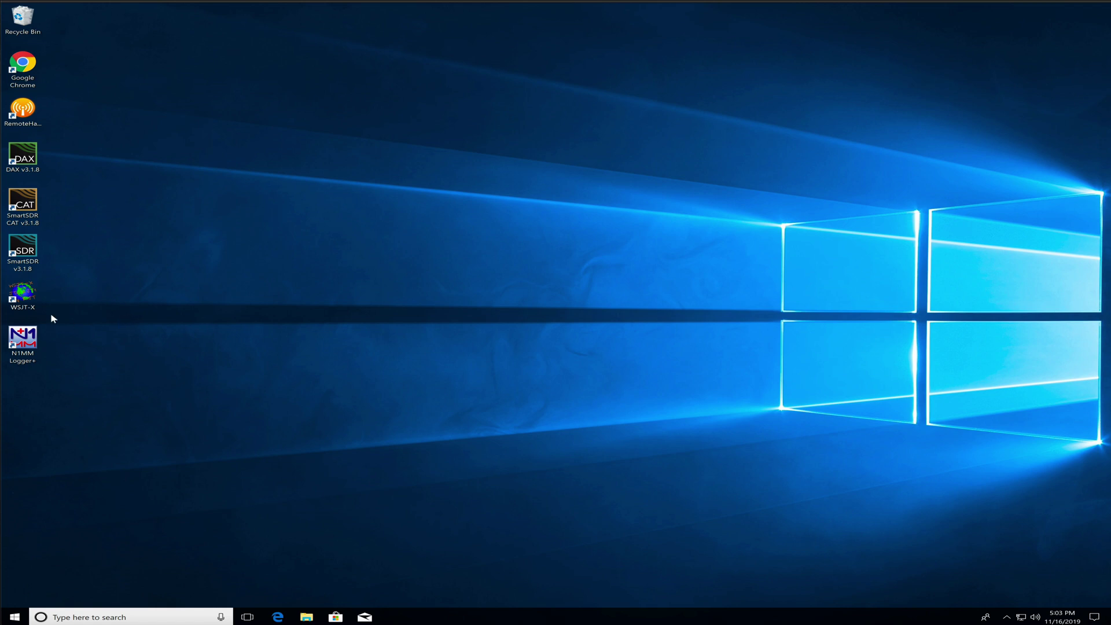
Step: Launch the RemoteHamRadio console, choose the W2/Windham FLEX station and connect to it
{"action": "left_click", "coordinate": [22, 110]}
{"action": "double_click", "coordinate": [22, 110]}
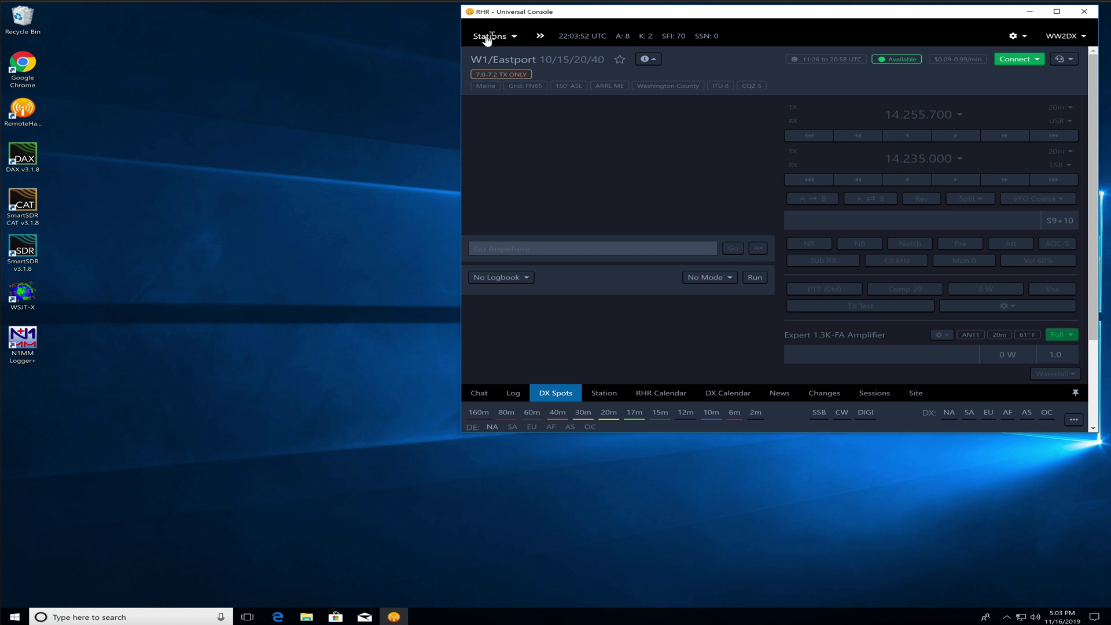
{"action": "left_click", "coordinate": [489, 36]}
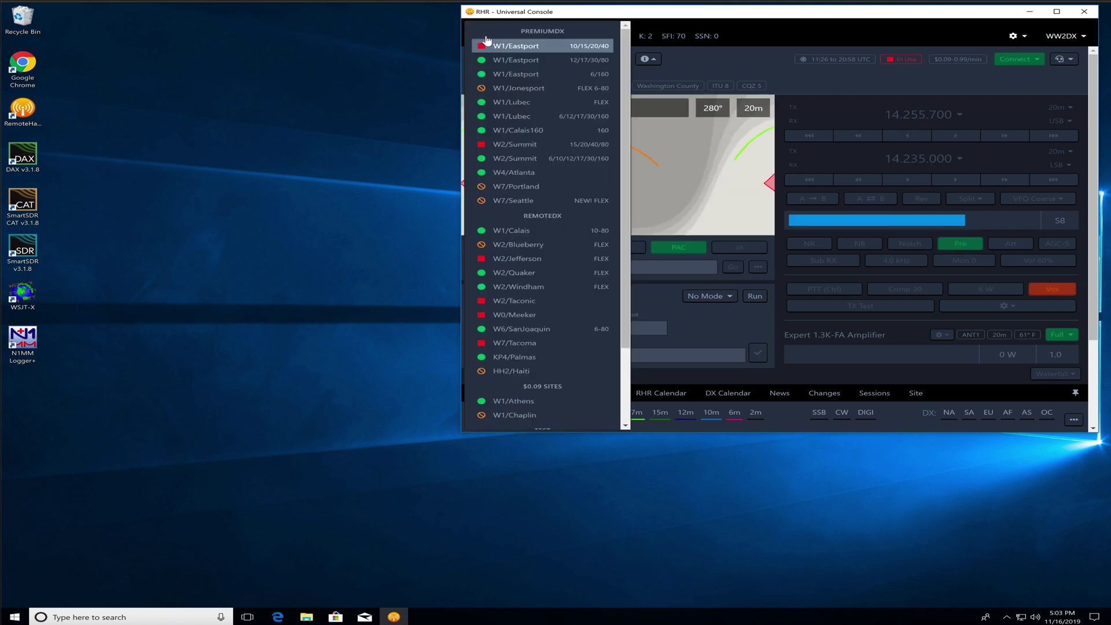
{"action": "left_click", "coordinate": [495, 286]}
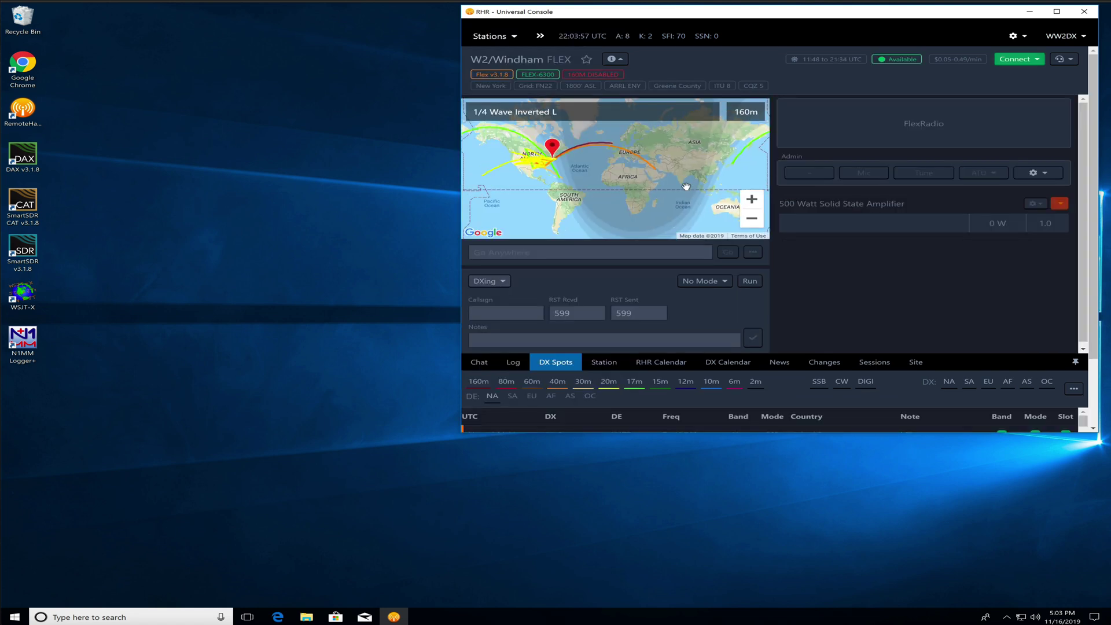
{"action": "left_click", "coordinate": [1013, 60]}
{"action": "left_click", "coordinate": [944, 119]}
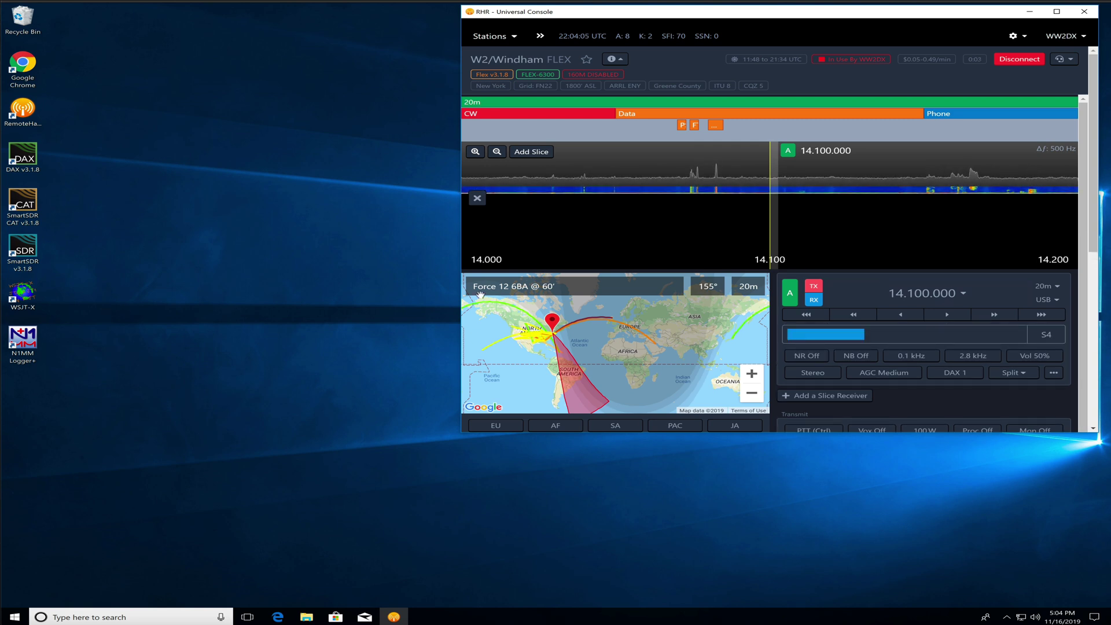
Step: Lower the slice A audio level to 20%
{"action": "left_click", "coordinate": [1026, 356]}
{"action": "left_click_drag", "start_coordinate": [1021, 386], "coordinate": [1012, 384]}
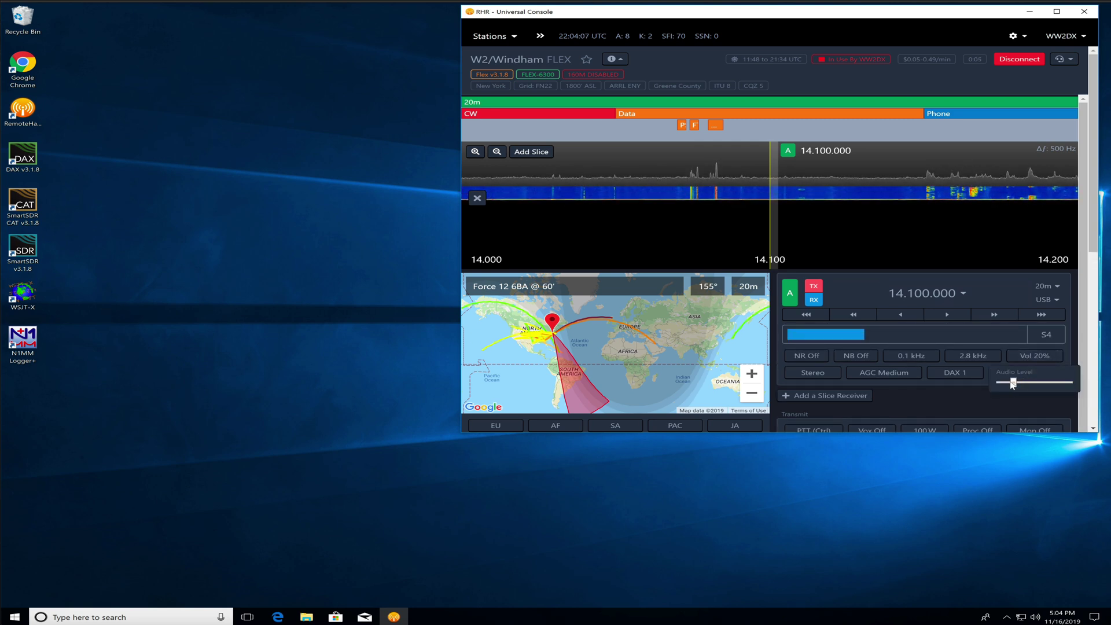
{"action": "left_click", "coordinate": [128, 274]}
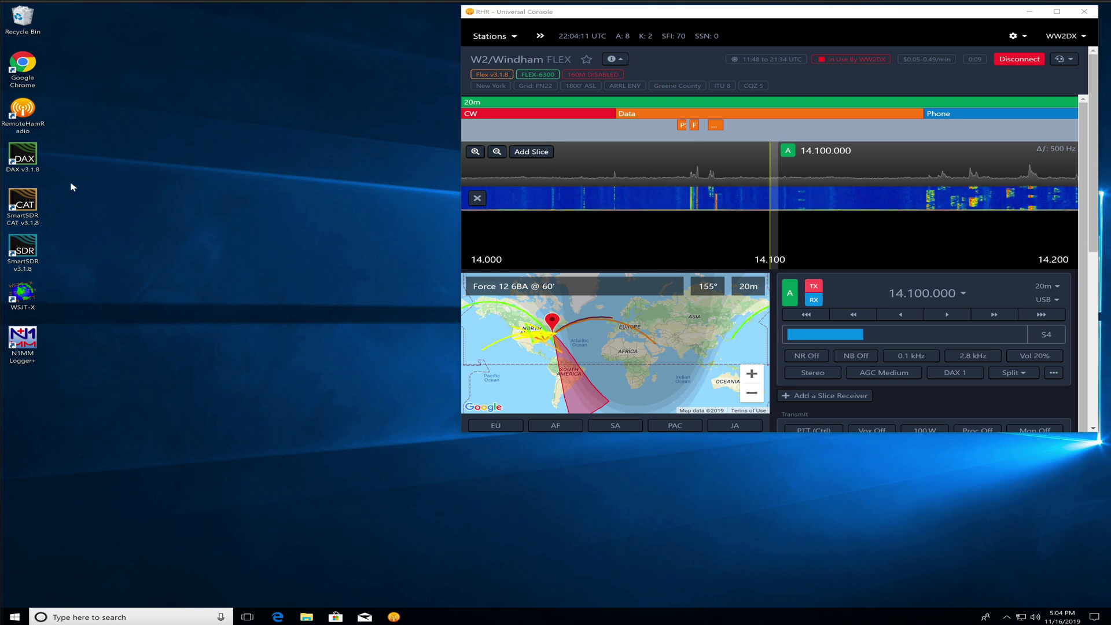
Step: Open SmartSDR CAT, connect to the FLEX-6300 at W2/Windham and select the WebDX station
{"action": "left_click", "coordinate": [23, 201]}
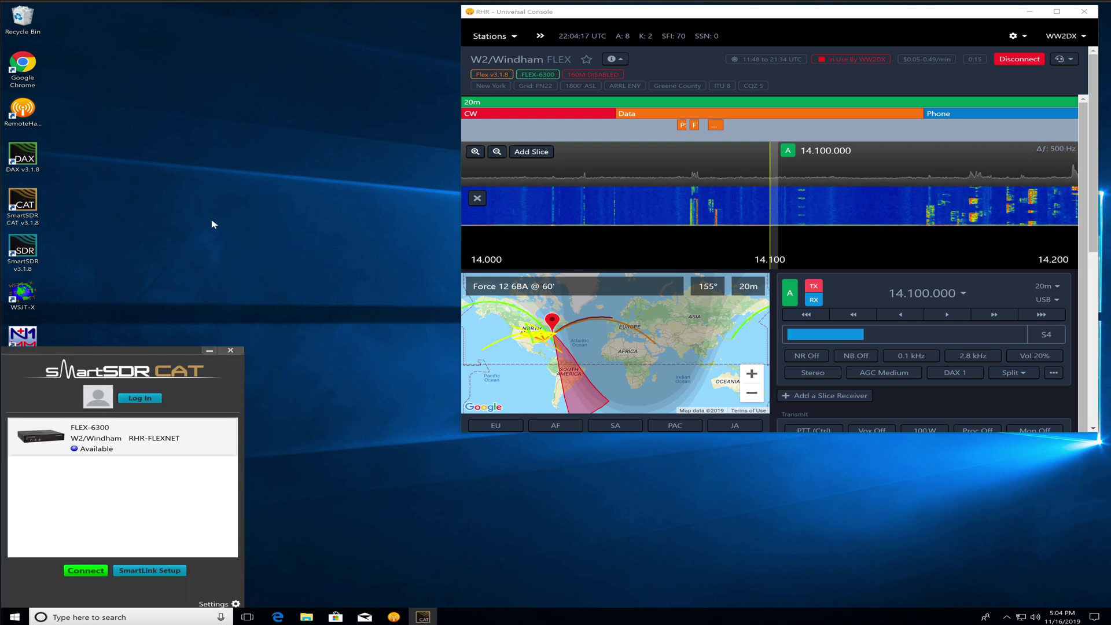
{"action": "left_click", "coordinate": [104, 443]}
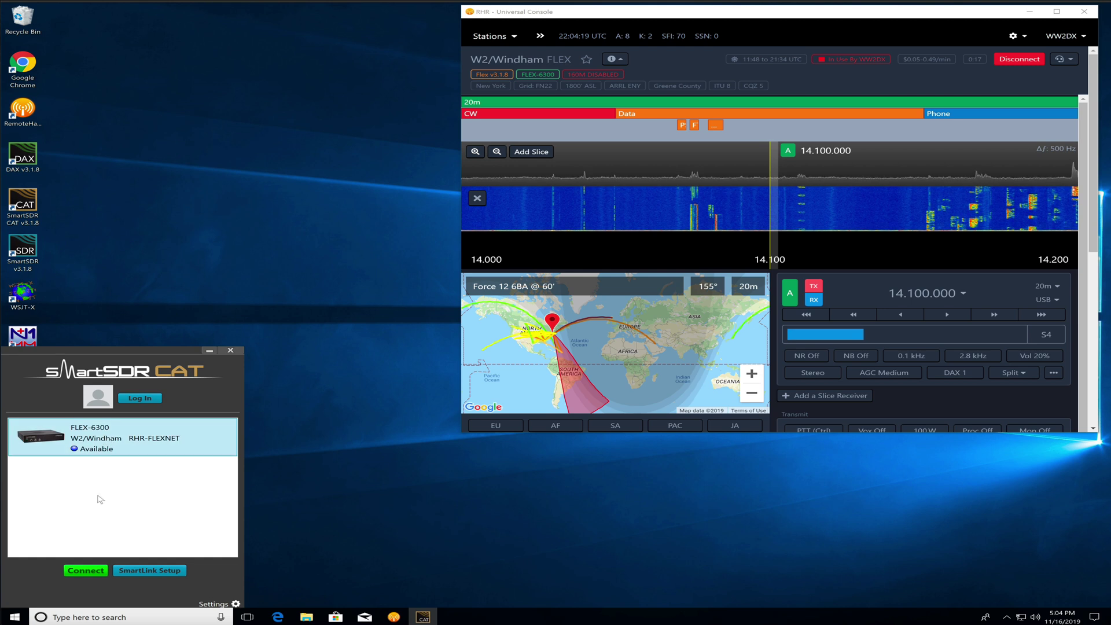
{"action": "left_click", "coordinate": [85, 571]}
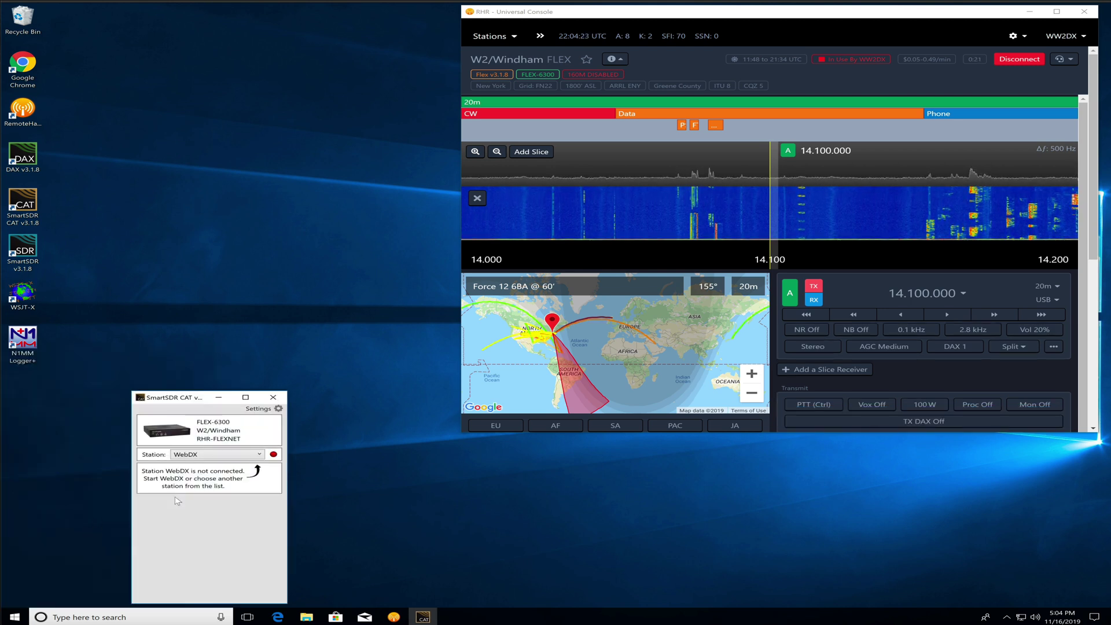
{"action": "left_click", "coordinate": [217, 455]}
{"action": "left_click", "coordinate": [191, 464]}
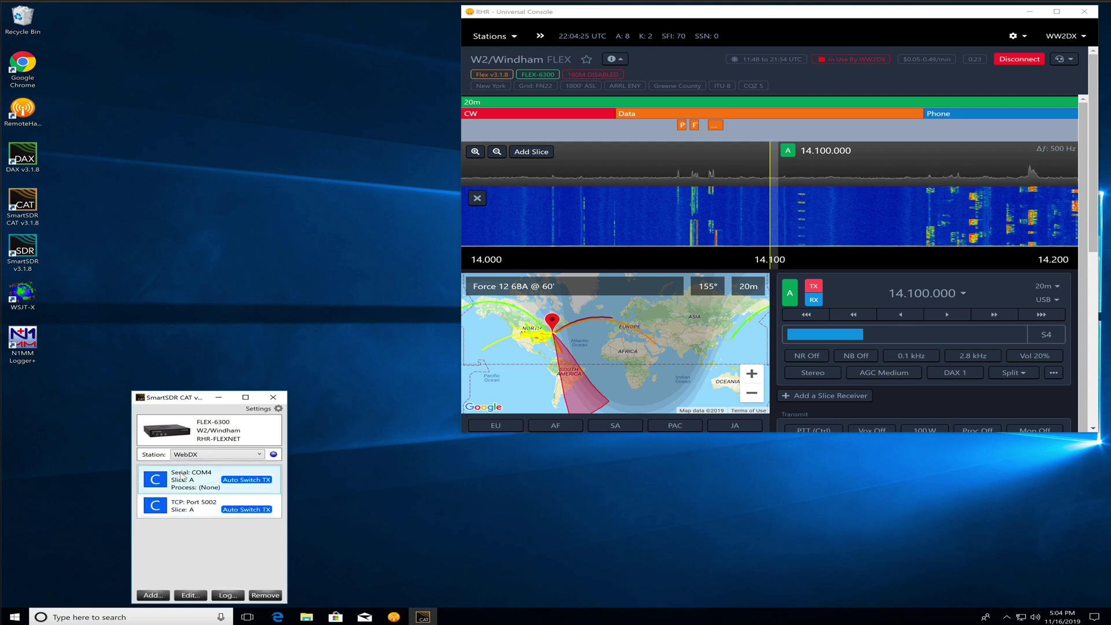
Step: Move the SmartSDR CAT window to the edge of the desktop and launch N1MM Logger+
{"action": "left_click_drag", "start_coordinate": [187, 401], "coordinate": [52, 402]}
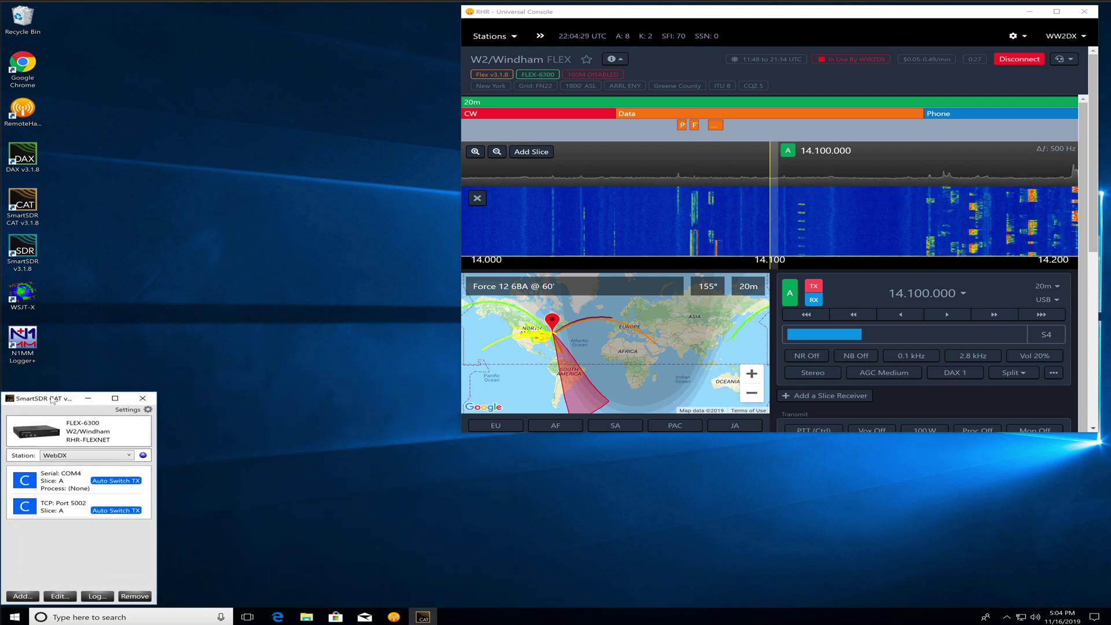
{"action": "left_click", "coordinate": [34, 339]}
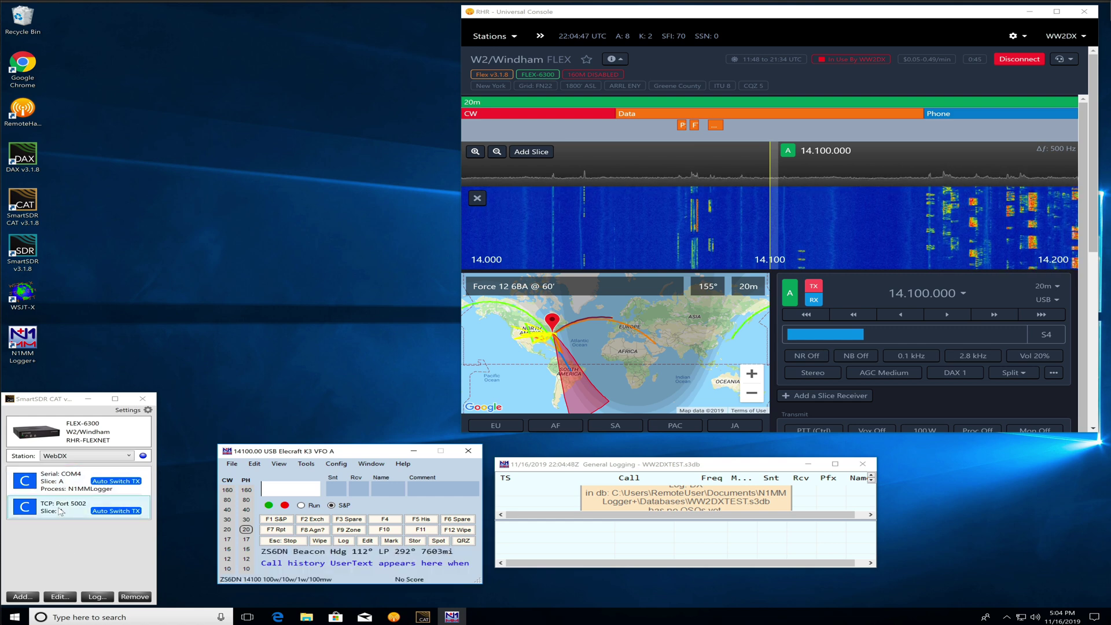
{"action": "left_click", "coordinate": [24, 596]}
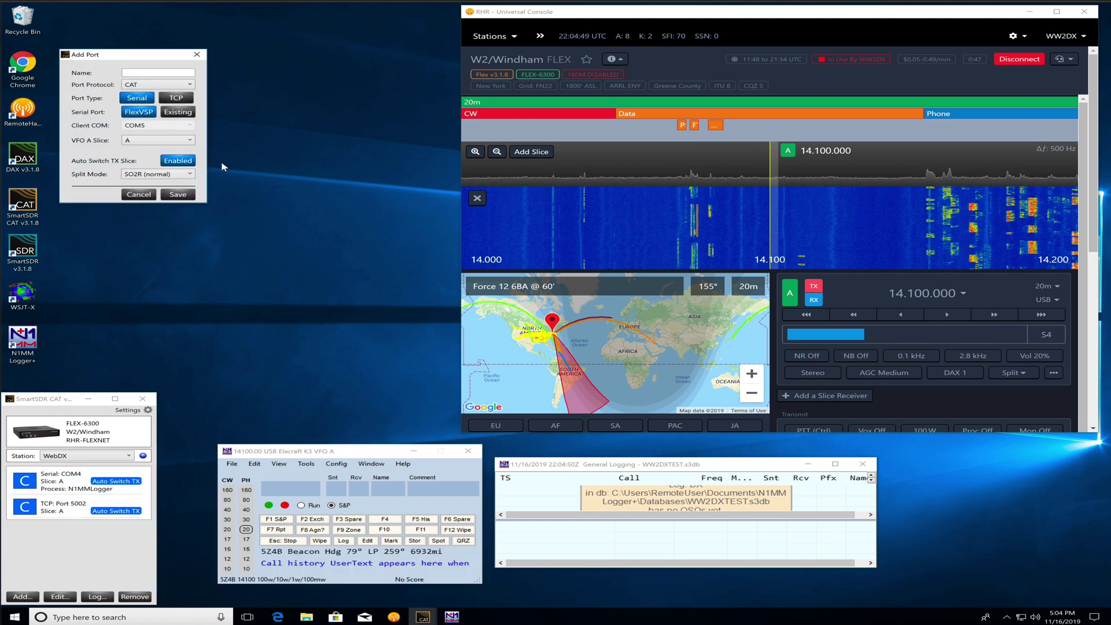
{"action": "left_click_drag", "start_coordinate": [124, 60], "coordinate": [213, 176]}
{"action": "left_click", "coordinate": [257, 202]}
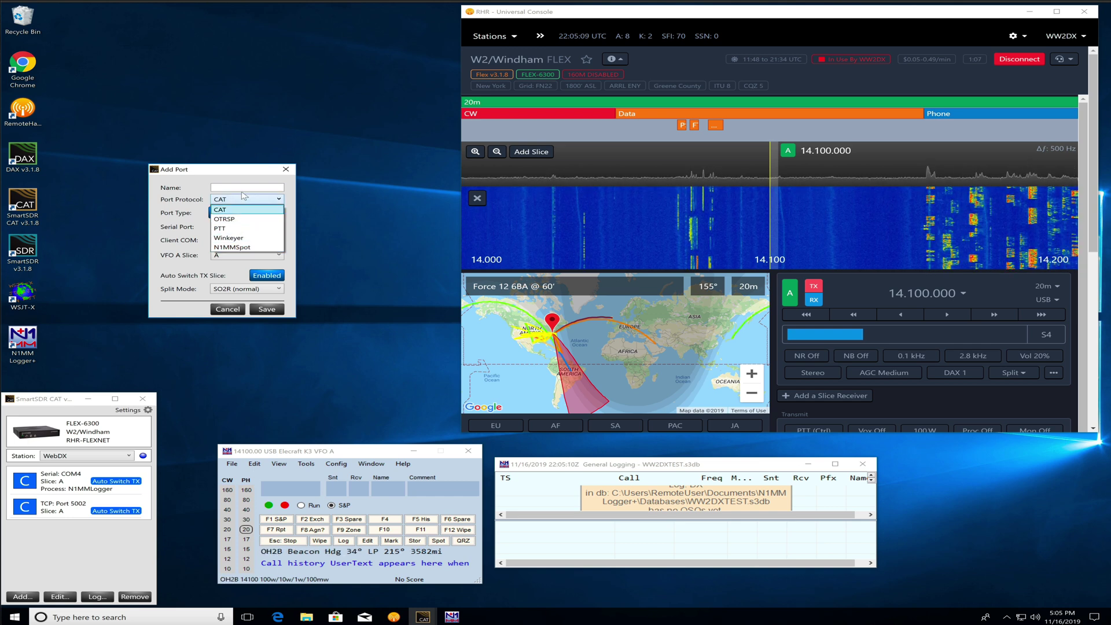
{"action": "left_click", "coordinate": [273, 172]}
{"action": "left_click", "coordinate": [286, 172]}
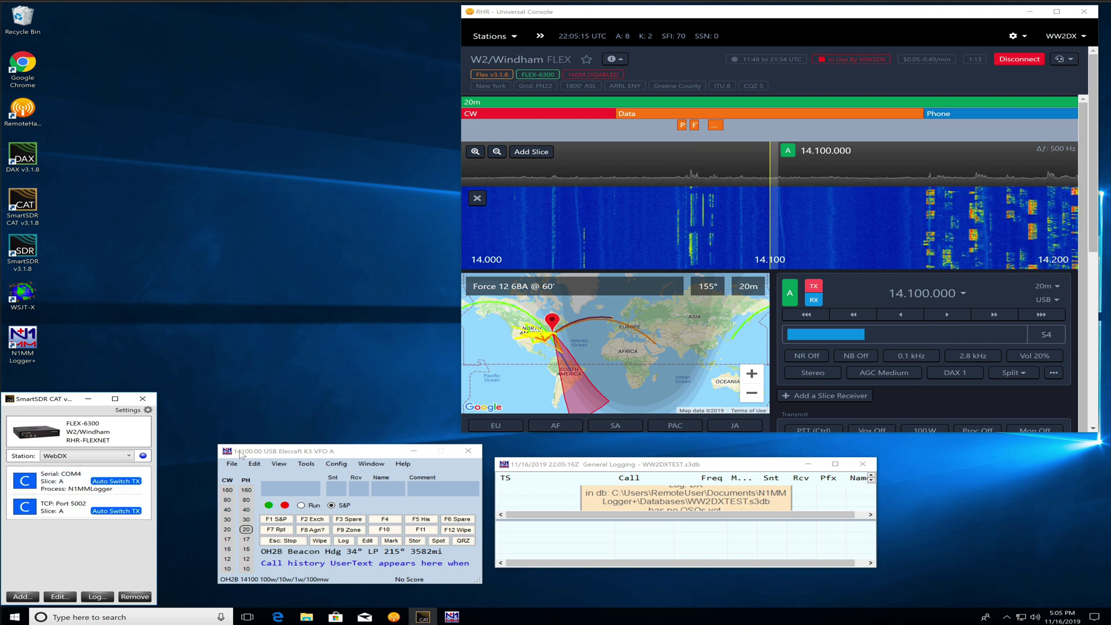
Step: Open the N1MM Logger+ hardware port configuration and set the COM4 radio to FLEX-6000 Series
{"action": "left_click_drag", "start_coordinate": [240, 455], "coordinate": [237, 455]}
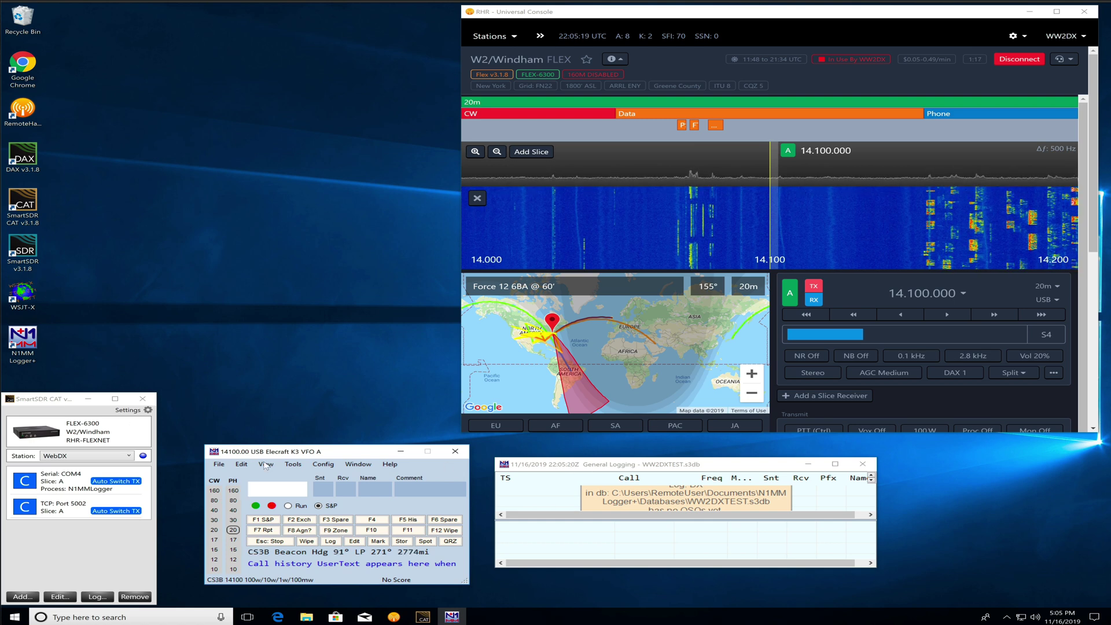
{"action": "left_click", "coordinate": [323, 465]}
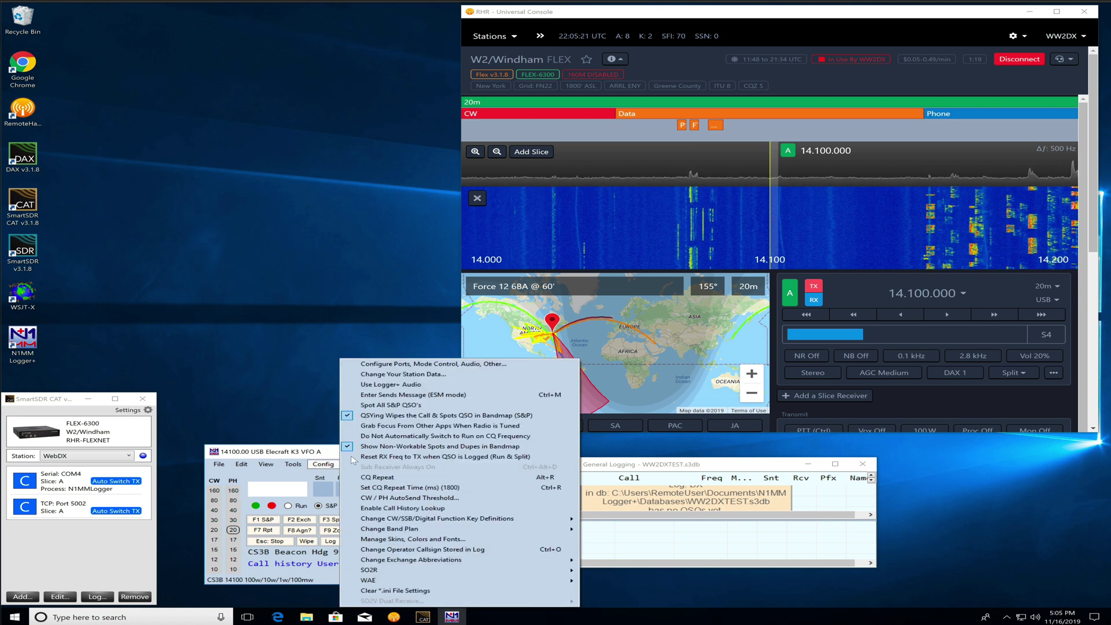
{"action": "left_click", "coordinate": [381, 366]}
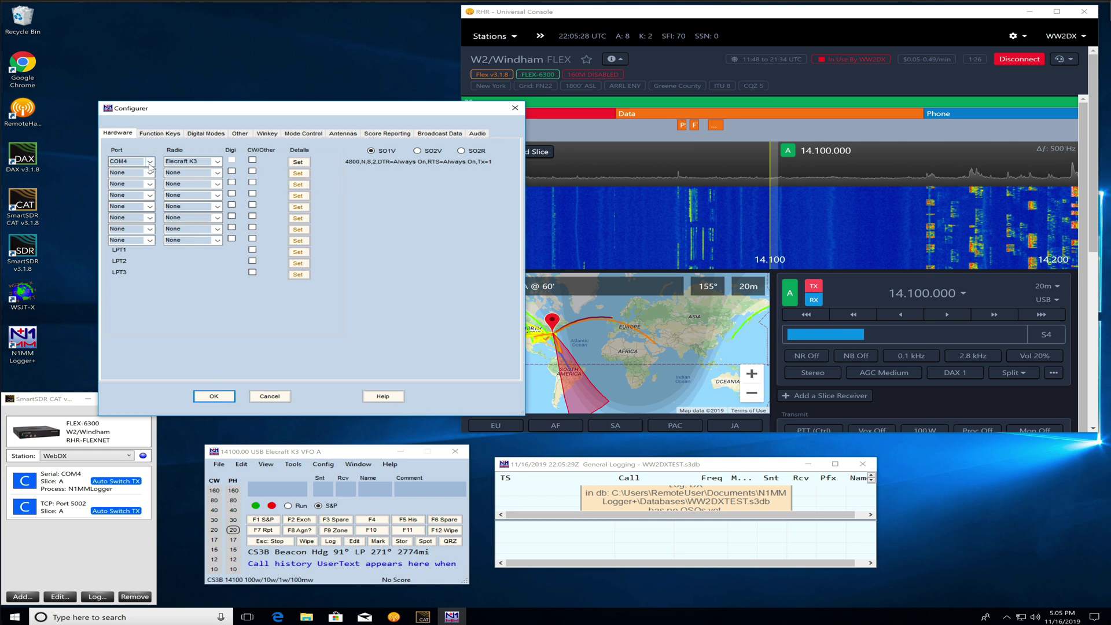
{"action": "left_click", "coordinate": [217, 162]}
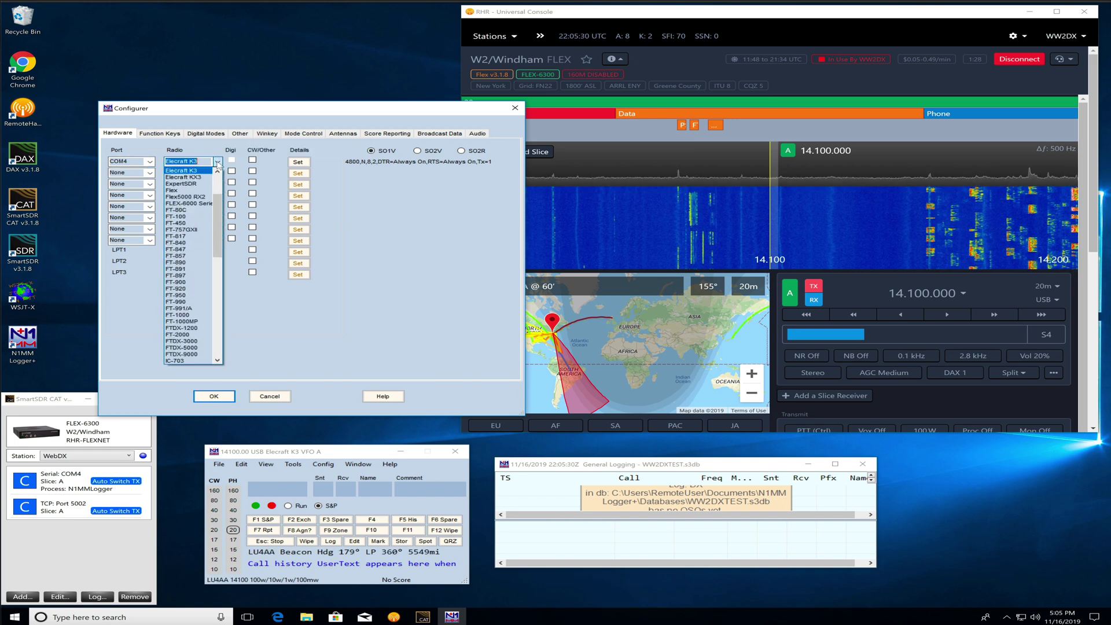
{"action": "left_click", "coordinate": [187, 204]}
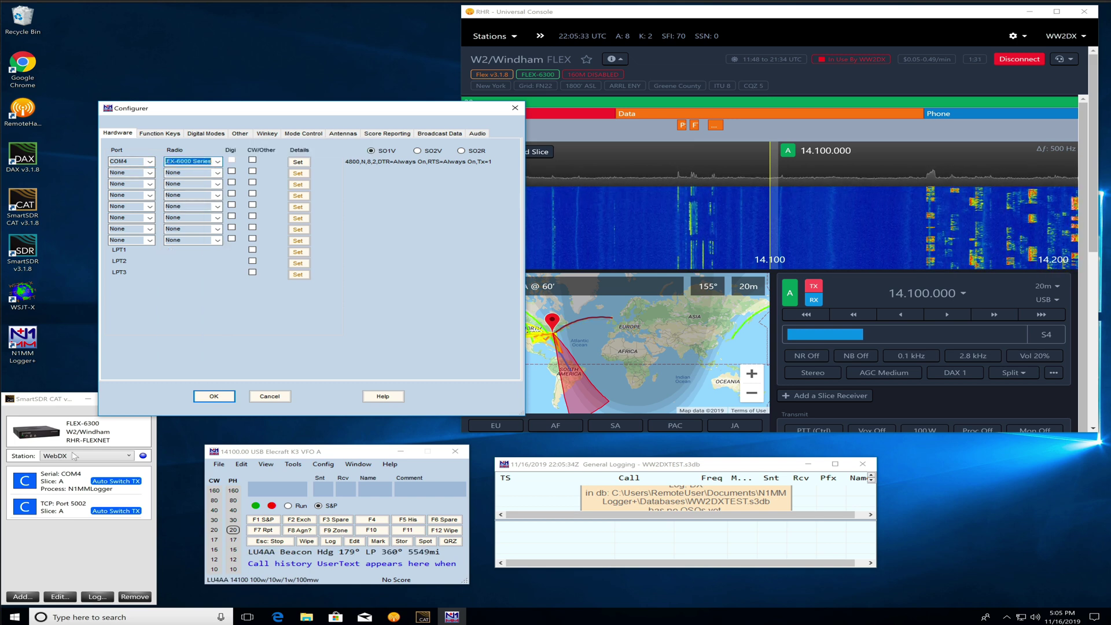
Step: Set the COM4 port speed to 38400 and save the hardware configuration
{"action": "left_click", "coordinate": [299, 162]}
{"action": "left_click", "coordinate": [468, 209]}
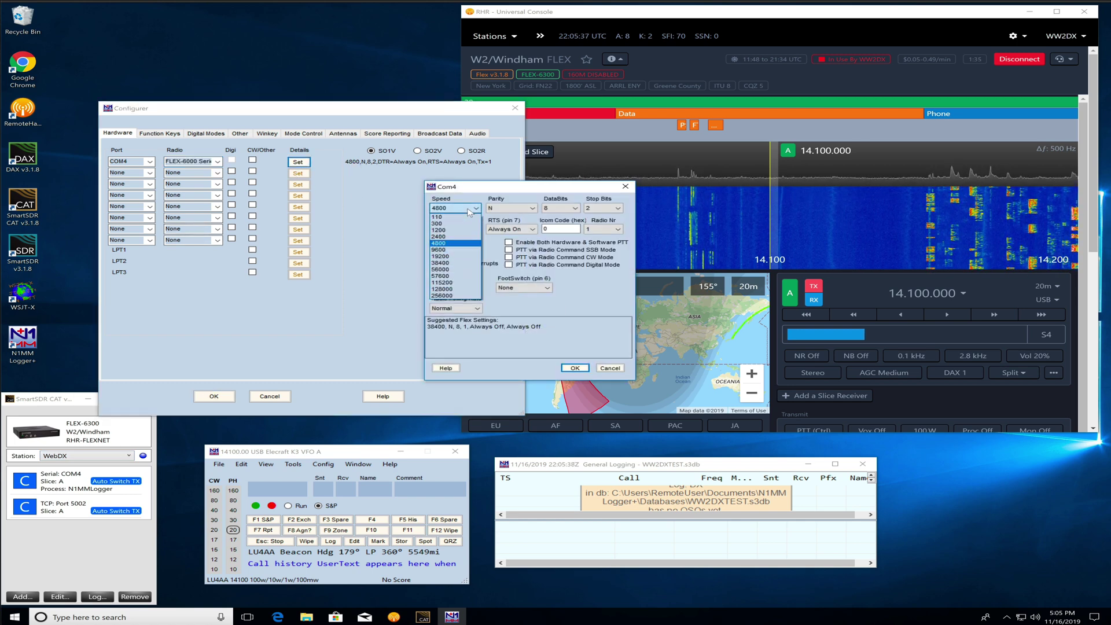
{"action": "left_click", "coordinate": [456, 263]}
{"action": "left_click", "coordinate": [575, 368]}
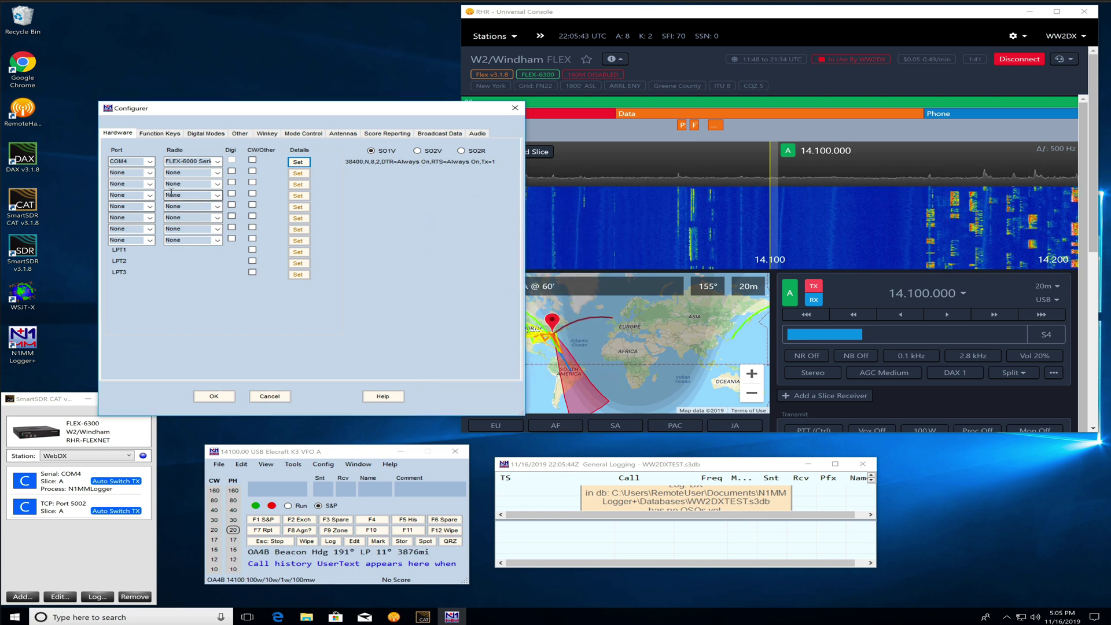
{"action": "left_click", "coordinate": [199, 394]}
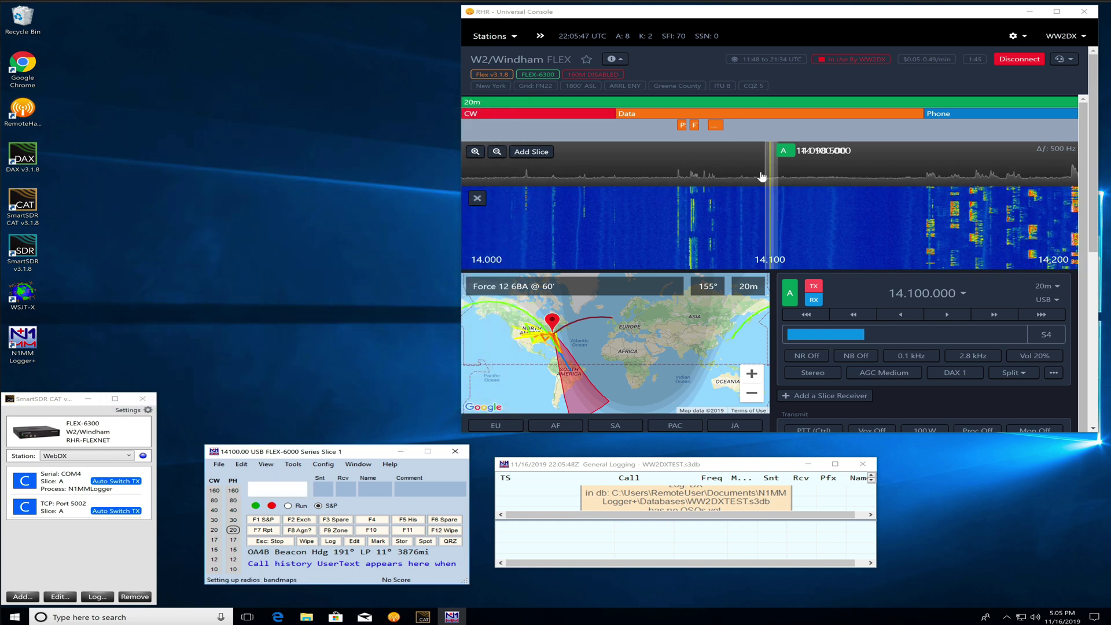
Step: Test frequency tracking by tuning slice A on the panadapter to 14.125.500, 14.099.500 and 14.114.000
{"action": "left_click_drag", "start_coordinate": [770, 174], "coordinate": [849, 165]}
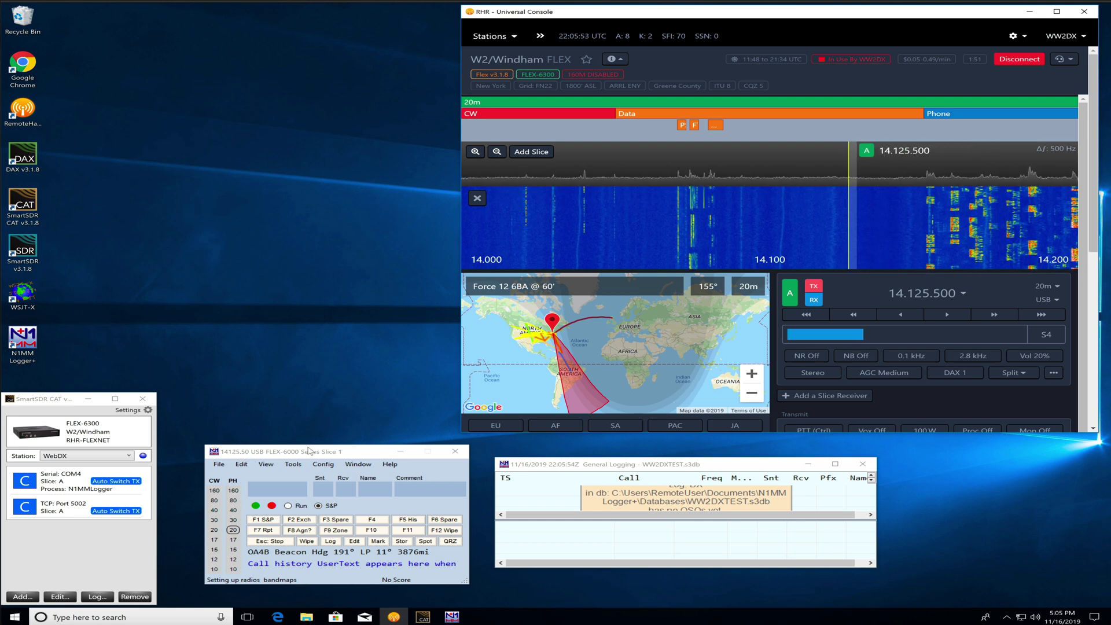
{"action": "left_click_drag", "start_coordinate": [849, 173], "coordinate": [770, 174]}
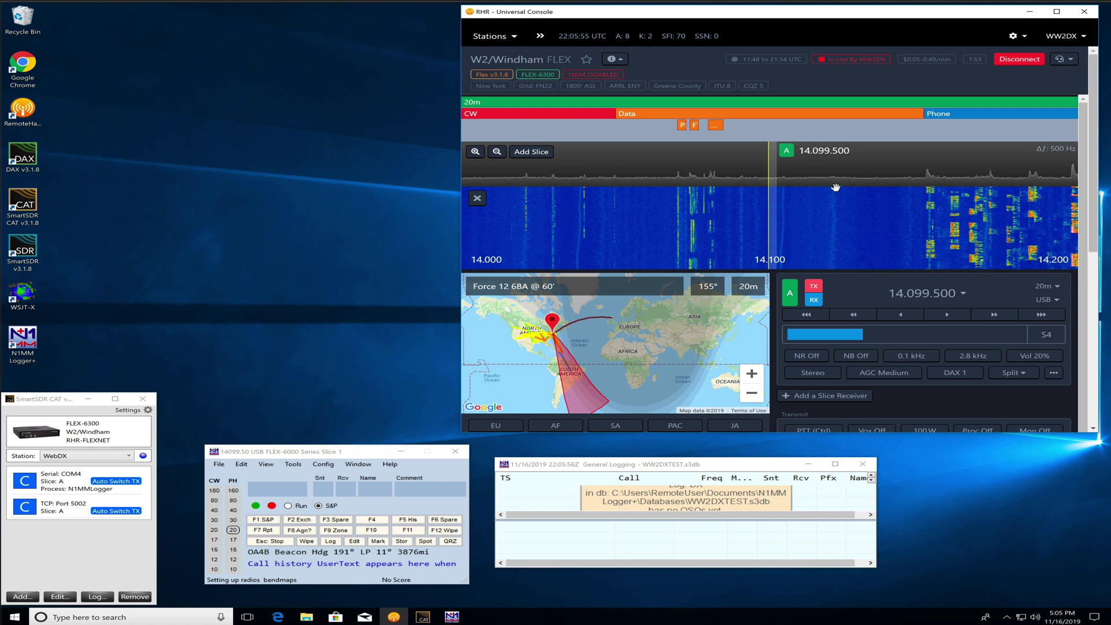
{"action": "scroll", "coordinate": [777, 215], "scroll_direction": "up", "scroll_amount": 10}
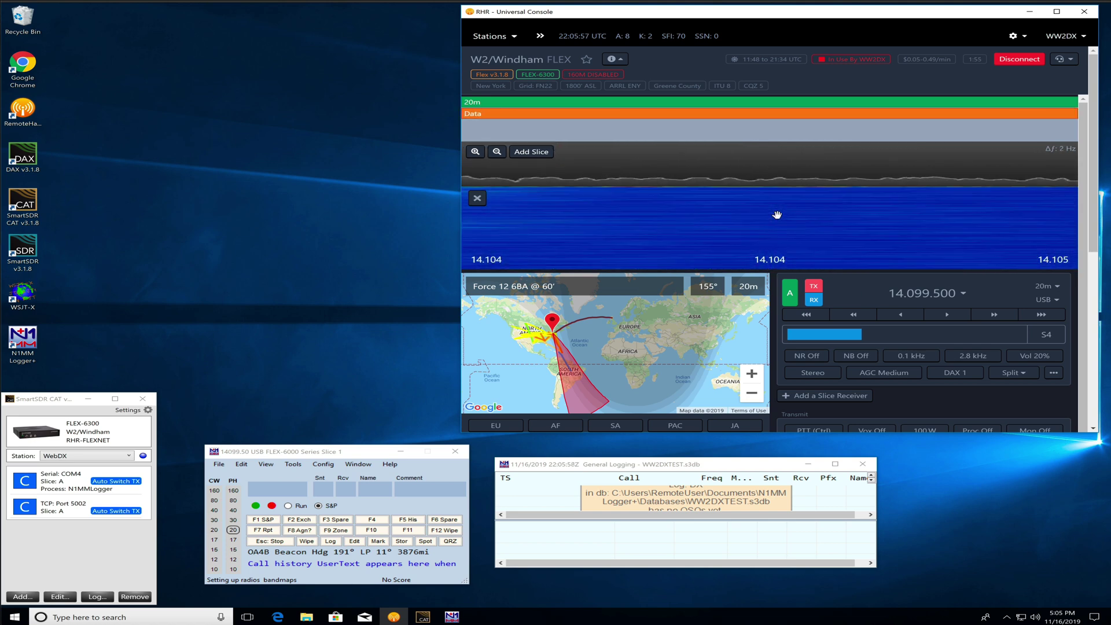
{"action": "scroll", "coordinate": [777, 215], "scroll_direction": "down", "scroll_amount": 10}
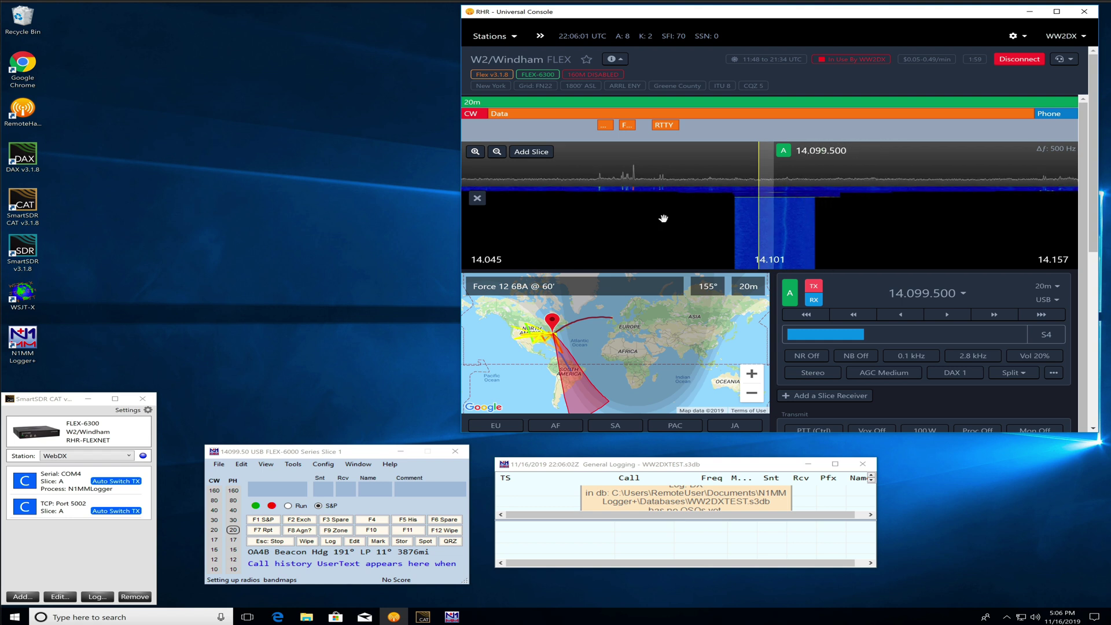
{"action": "left_click", "coordinate": [834, 169]}
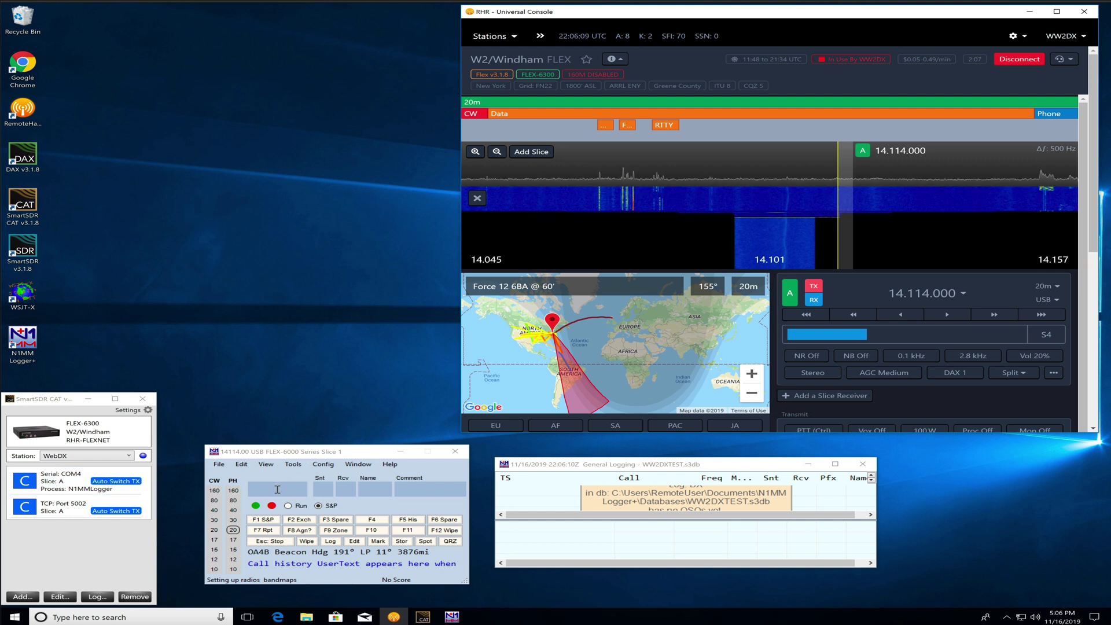
Step: Add a serial FlexVSP port with the Winkeyer protocol on COM5 in SmartSDR CAT
{"action": "left_click", "coordinate": [50, 552]}
{"action": "left_click", "coordinate": [23, 597]}
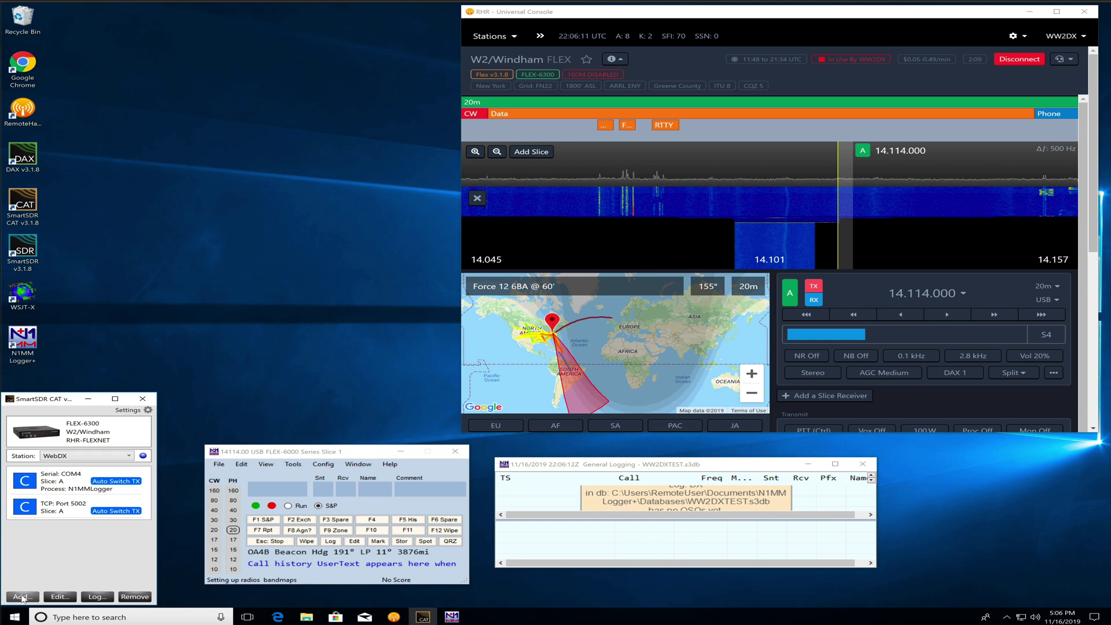
{"action": "left_click", "coordinate": [247, 200]}
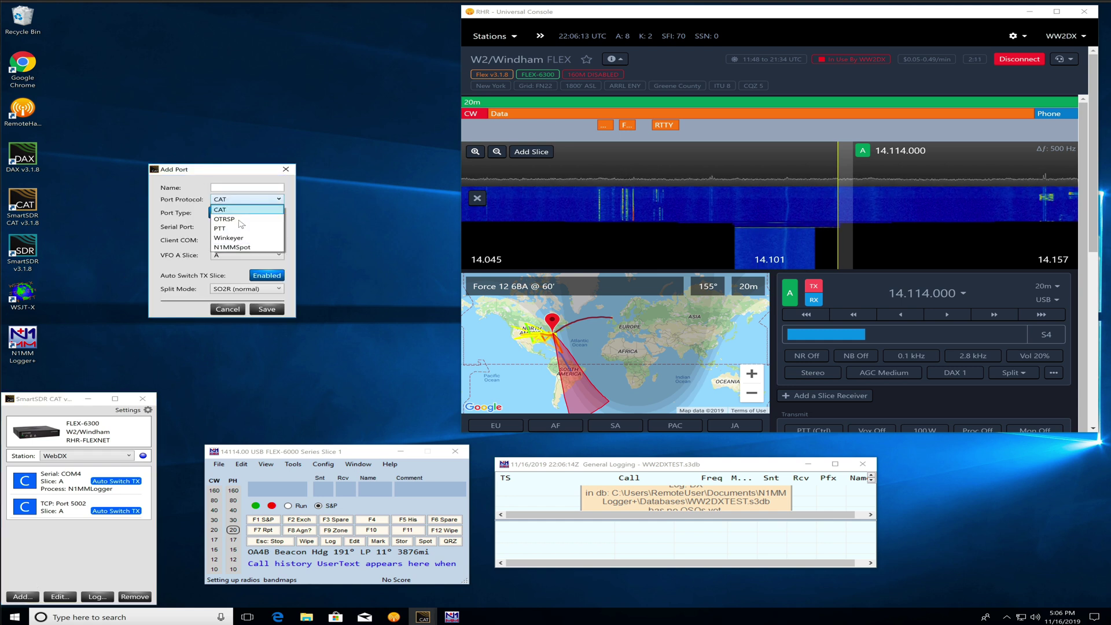
{"action": "left_click", "coordinate": [248, 241]}
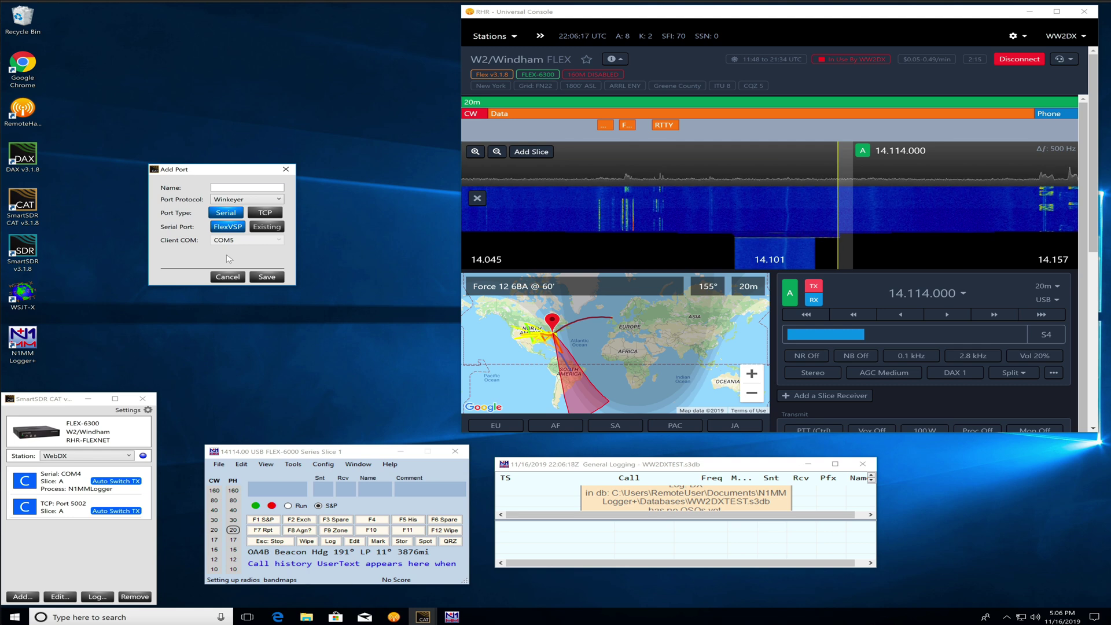
{"action": "left_click", "coordinate": [259, 278]}
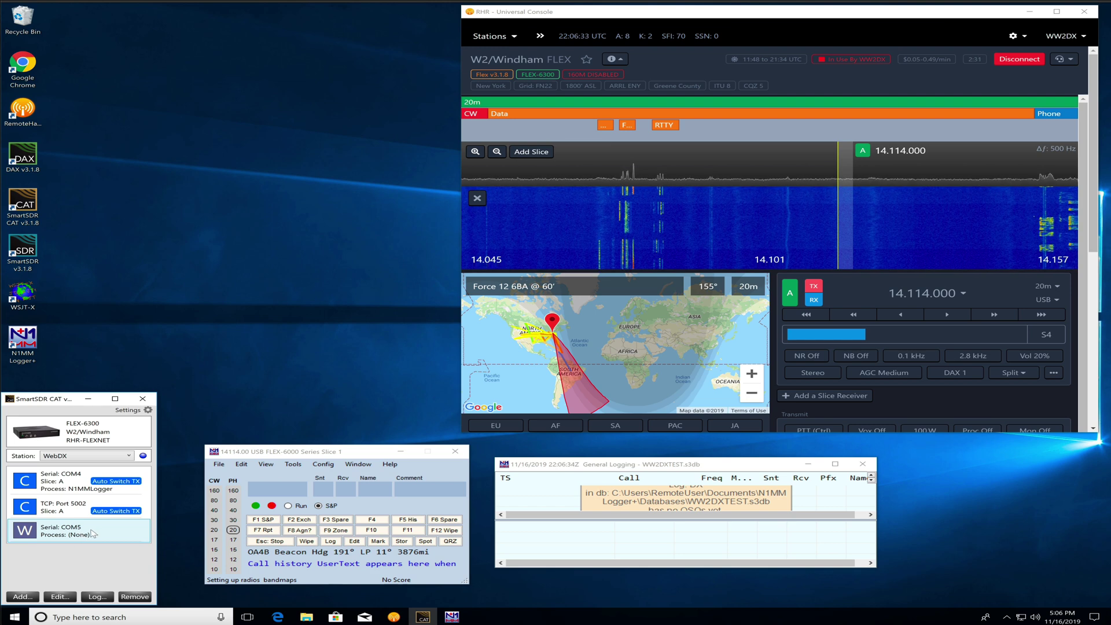
Step: In the N1MM Logger+ hardware port configuration, add COM5 as a second port and enable it for CW/Other
{"action": "left_click", "coordinate": [316, 469]}
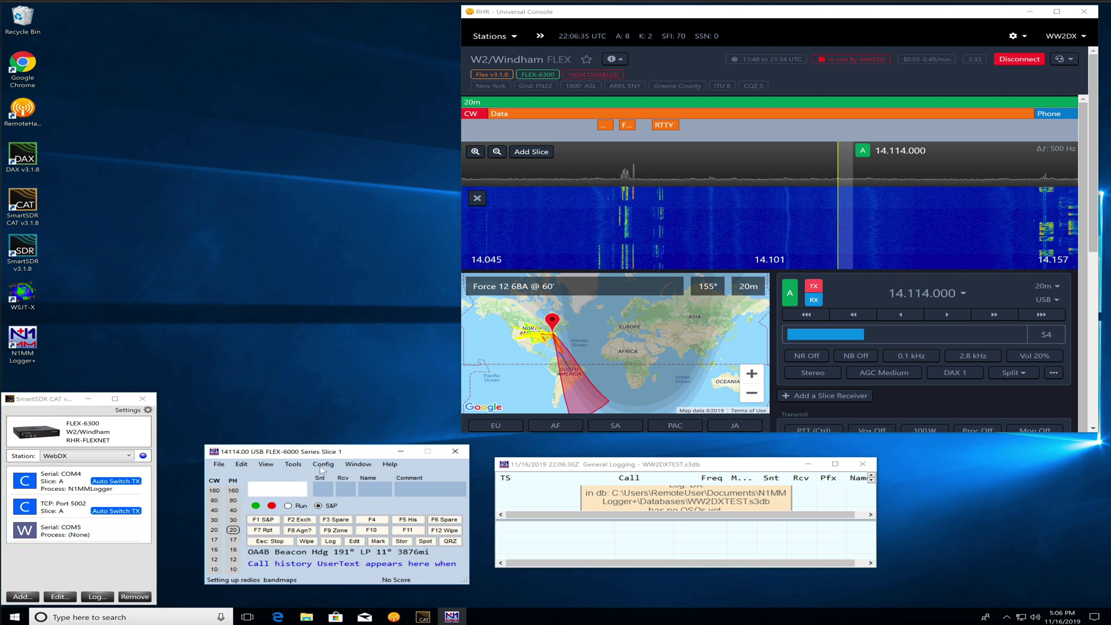
{"action": "left_click", "coordinate": [322, 466]}
{"action": "left_click", "coordinate": [384, 365]}
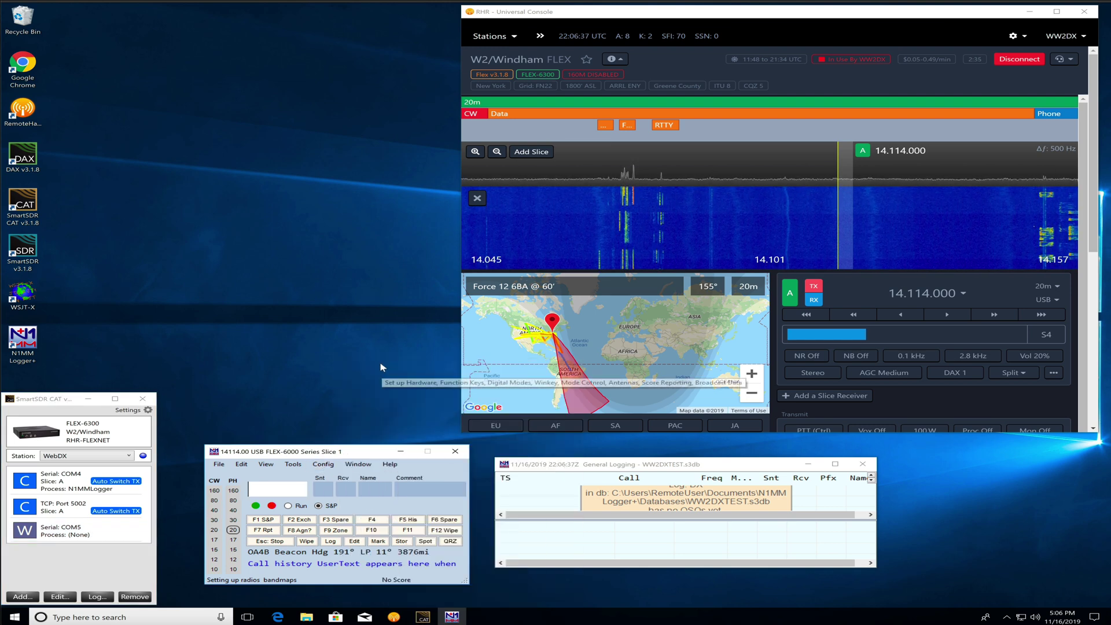
{"action": "left_click", "coordinate": [146, 173]}
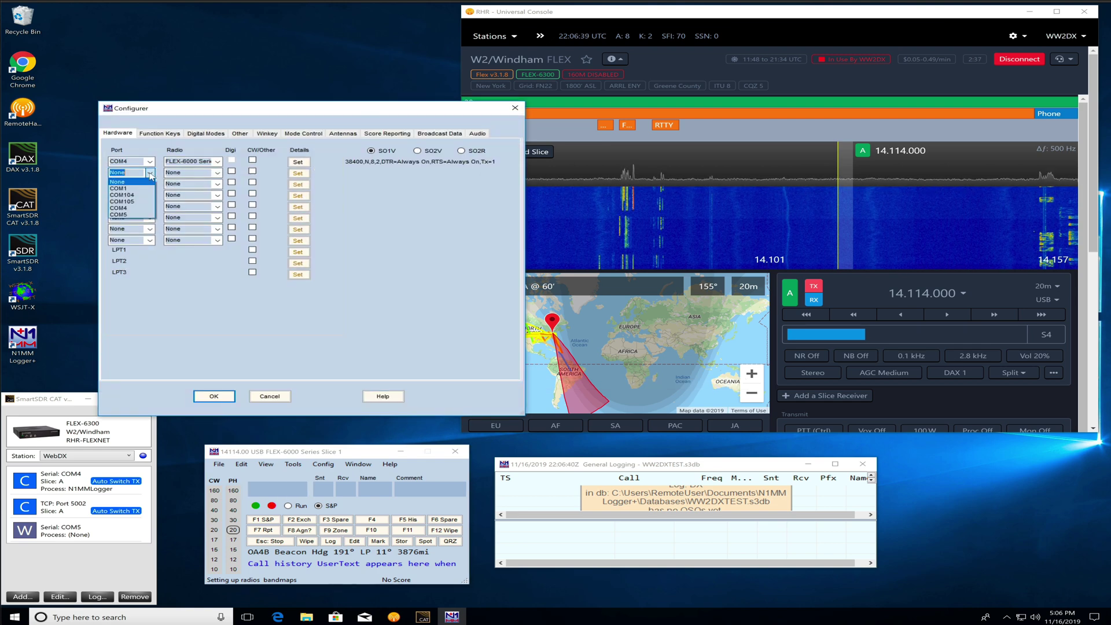
{"action": "left_click", "coordinate": [134, 217]}
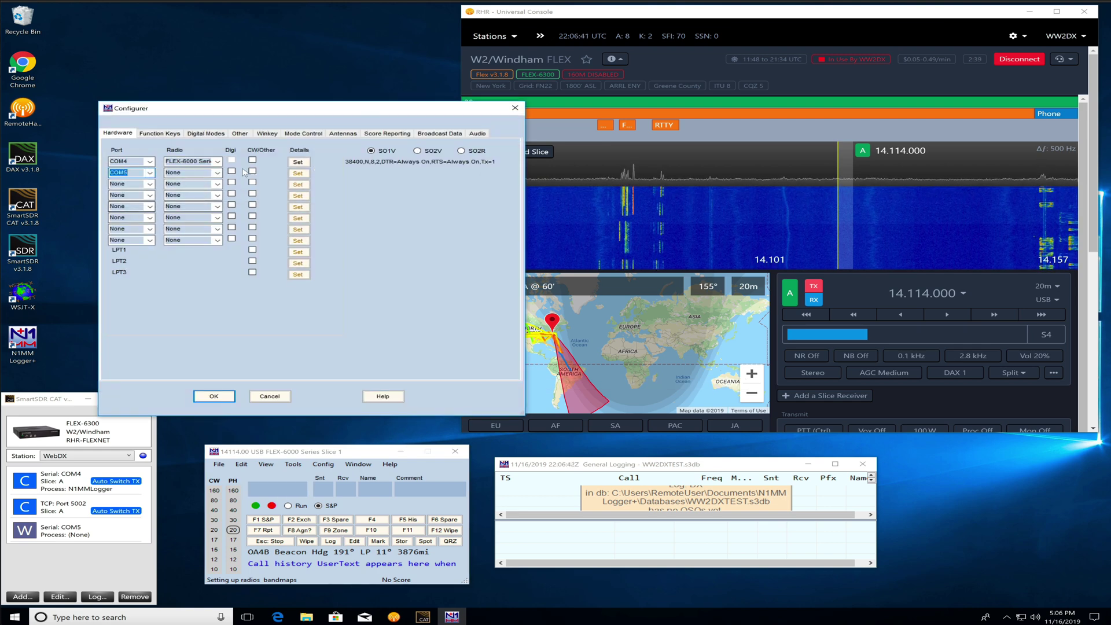
{"action": "left_click", "coordinate": [252, 172]}
Step: Enable WinKey for the COM5 port and save the hardware configuration
{"action": "left_click", "coordinate": [297, 174]}
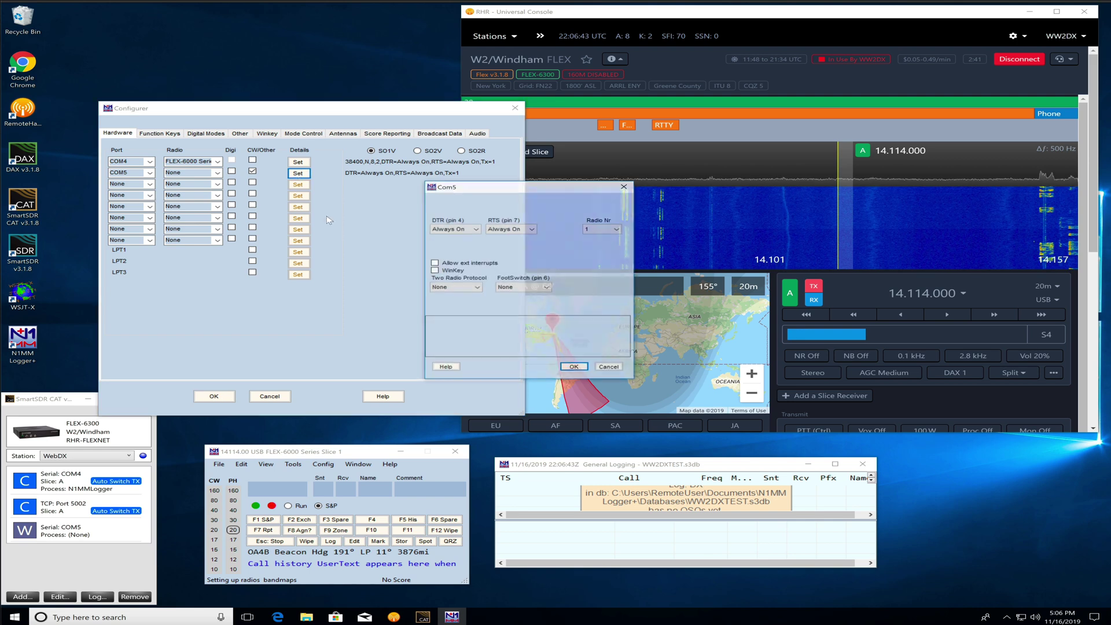
{"action": "left_click", "coordinate": [435, 271]}
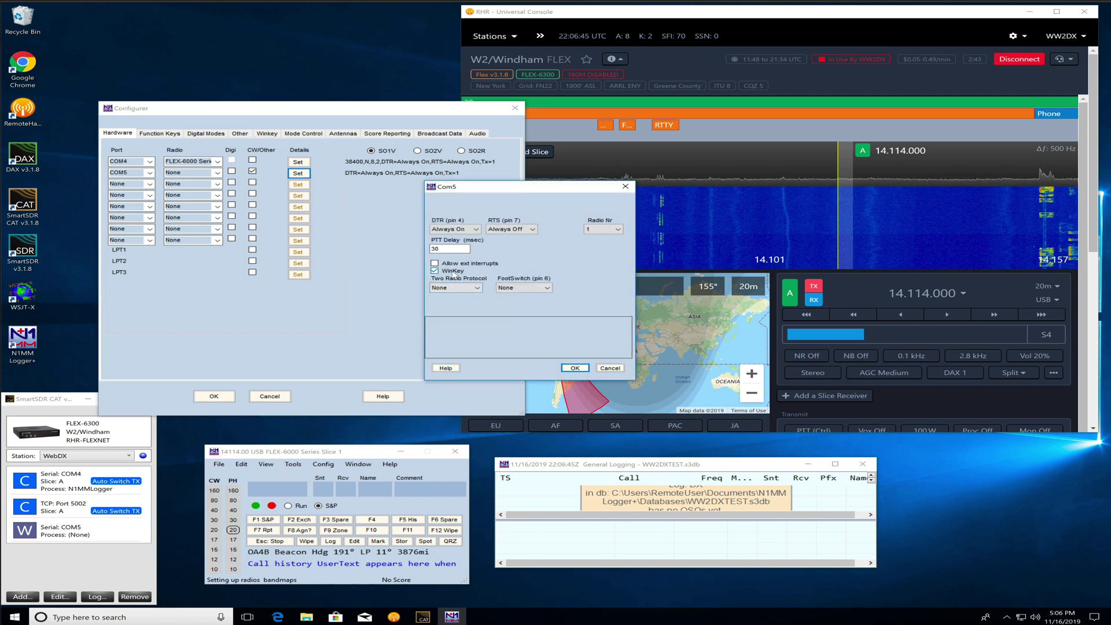
{"action": "left_click", "coordinate": [575, 368]}
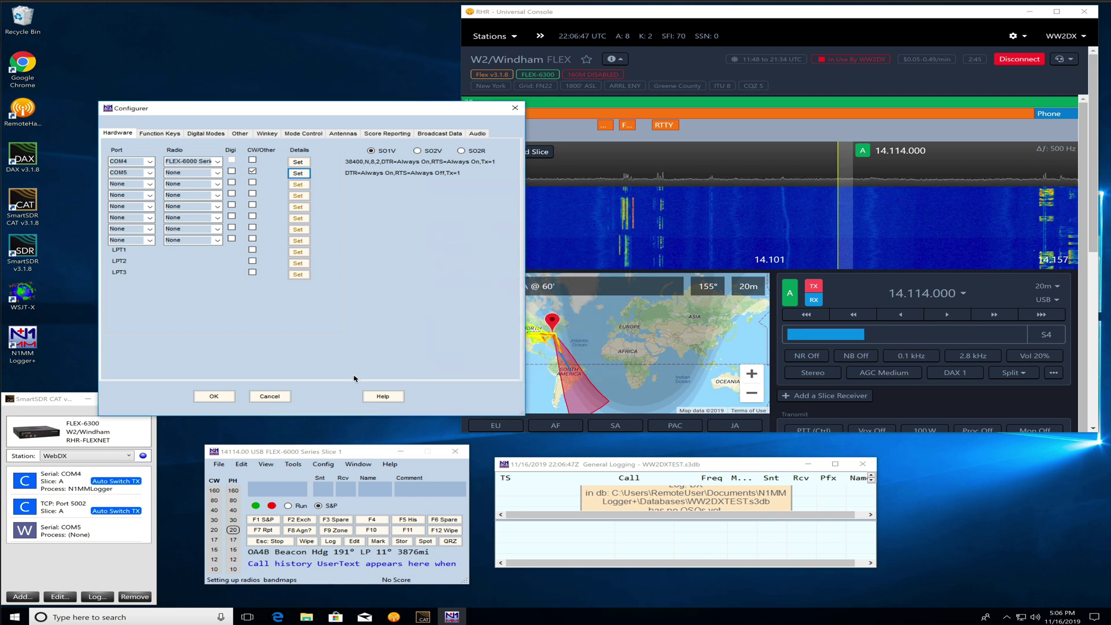
{"action": "left_click", "coordinate": [216, 397]}
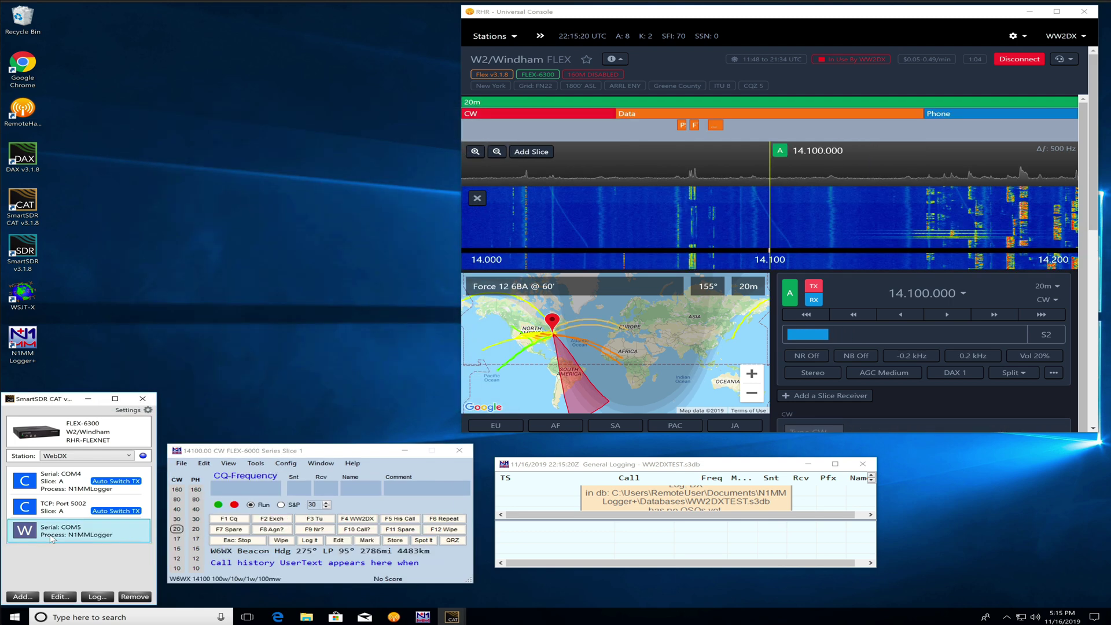
Step: Exit N1MM Logger+ and launch it again
{"action": "left_click", "coordinate": [459, 454]}
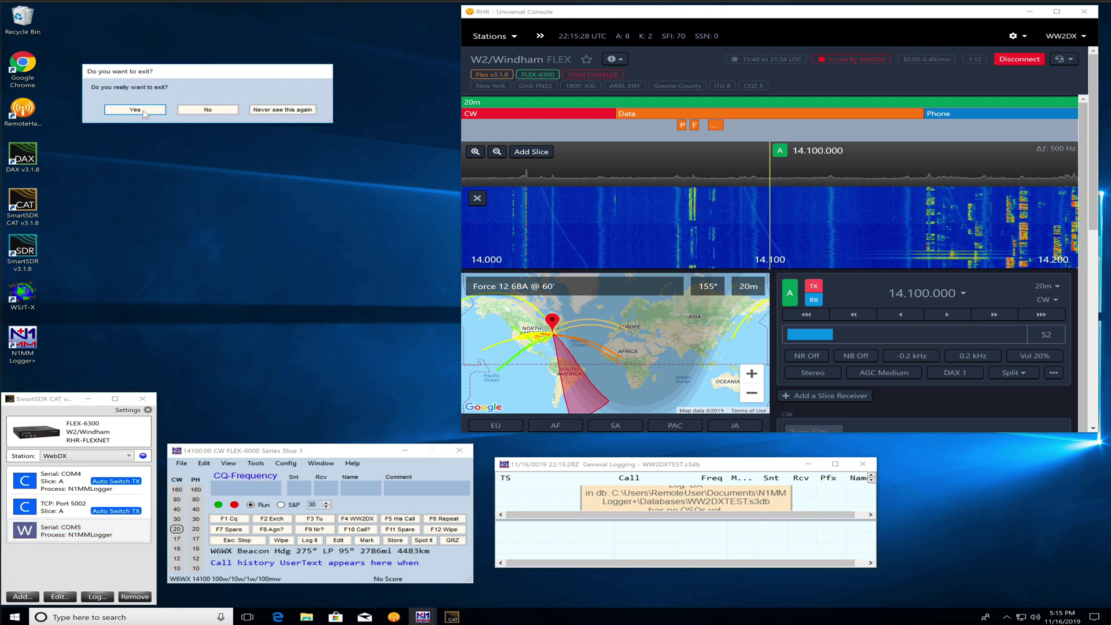
{"action": "left_click", "coordinate": [142, 110]}
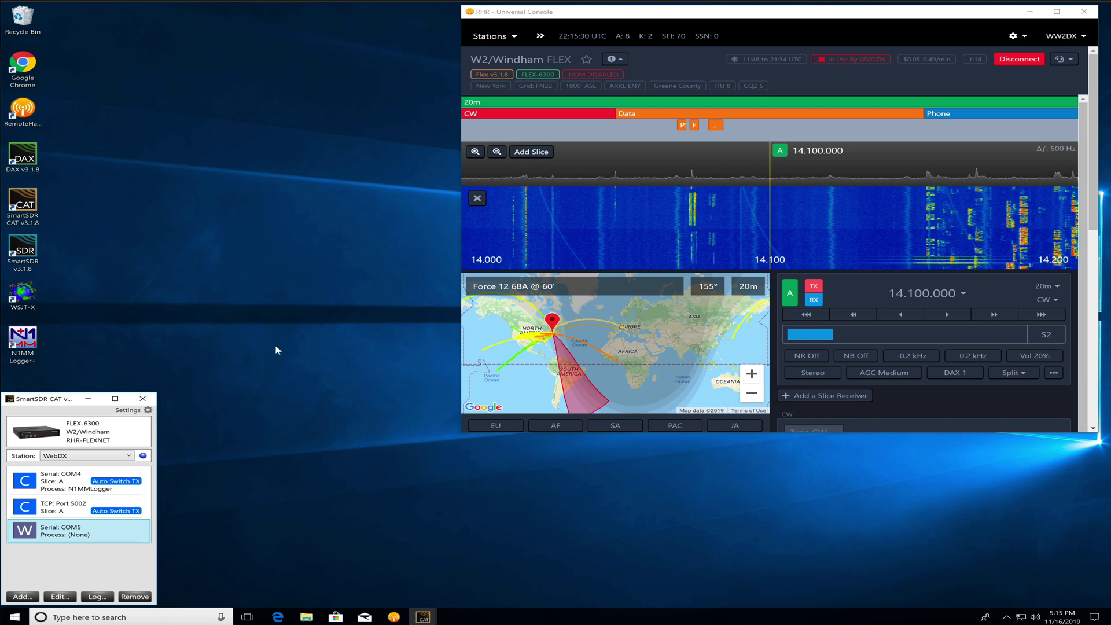
{"action": "double_click", "coordinate": [20, 342]}
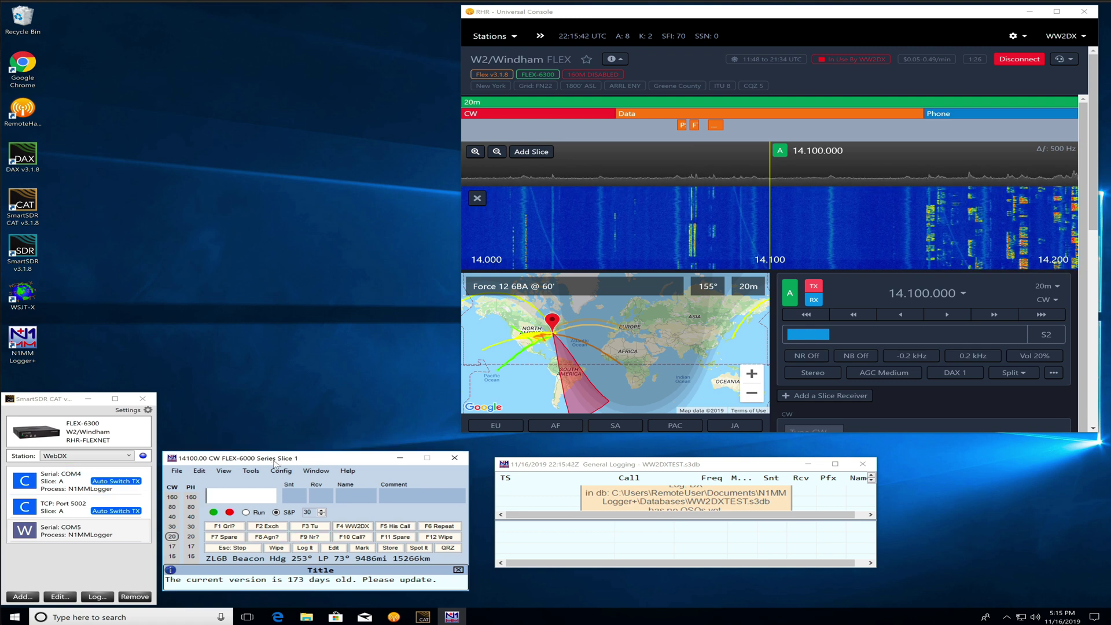
Step: Move the N1MM entry and log windows beside the radio console, and extend the console window down to the taskbar
{"action": "left_click_drag", "start_coordinate": [279, 455], "coordinate": [192, 111]}
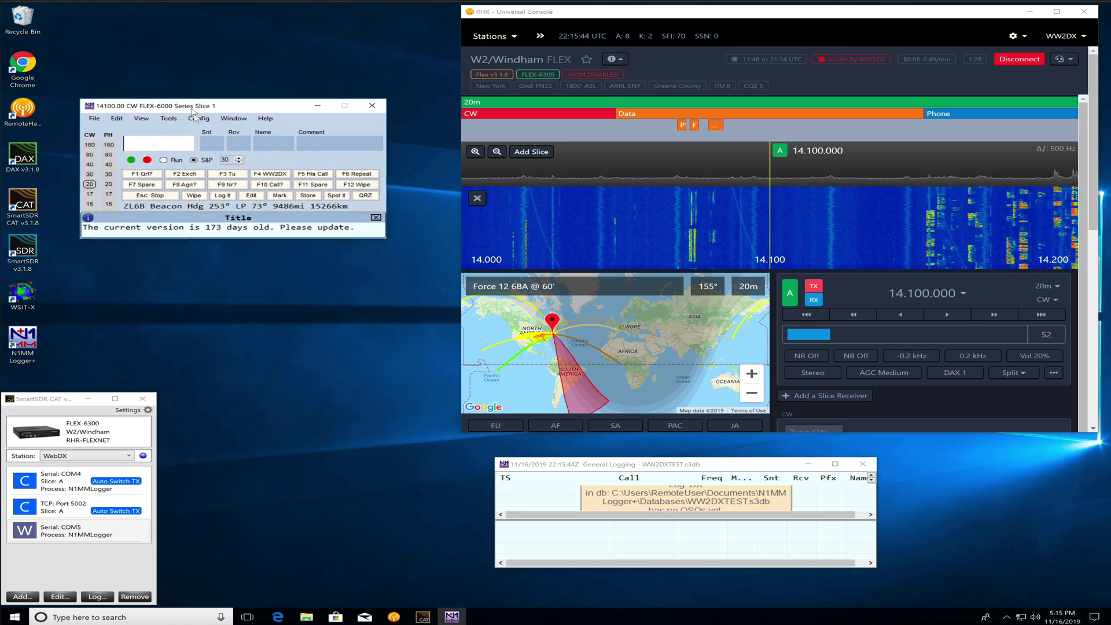
{"action": "left_click_drag", "start_coordinate": [619, 467], "coordinate": [169, 266]}
{"action": "left_click_drag", "start_coordinate": [776, 429], "coordinate": [775, 608]}
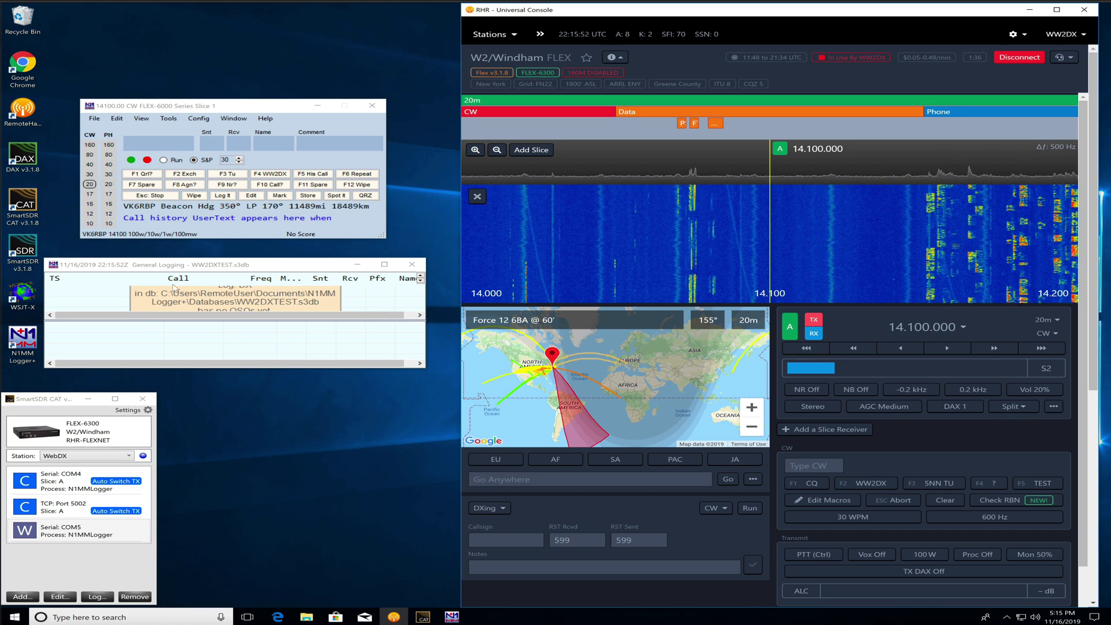
{"action": "left_click_drag", "start_coordinate": [173, 107], "coordinate": [176, 110]}
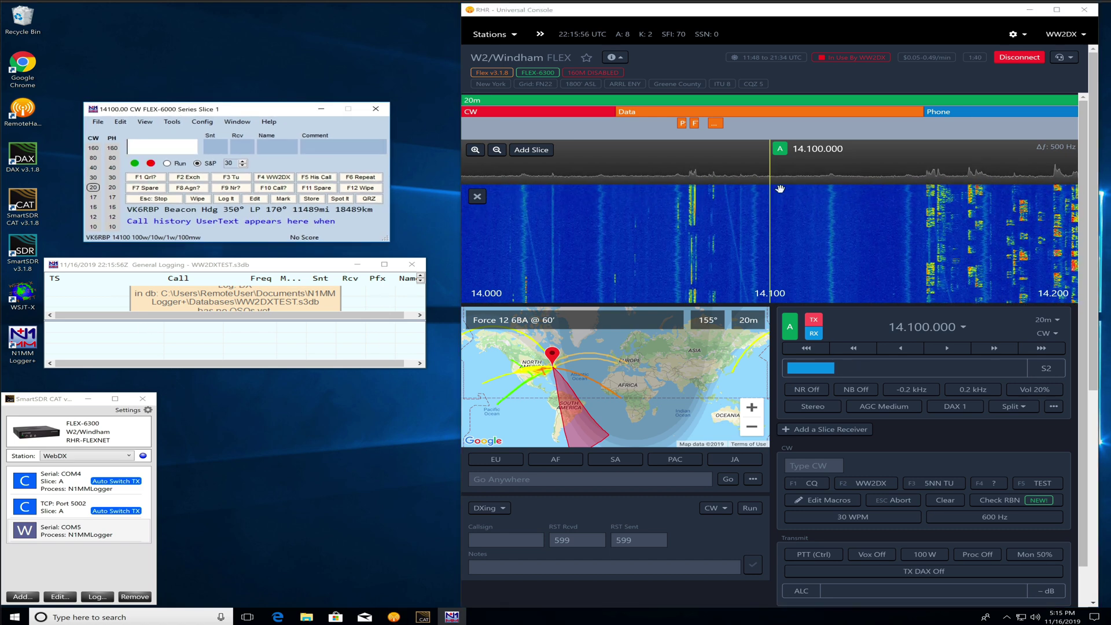
Step: Tune slice A to 14.039.000 on the panadapter and set its audio level to 60%
{"action": "left_click", "coordinate": [582, 166]}
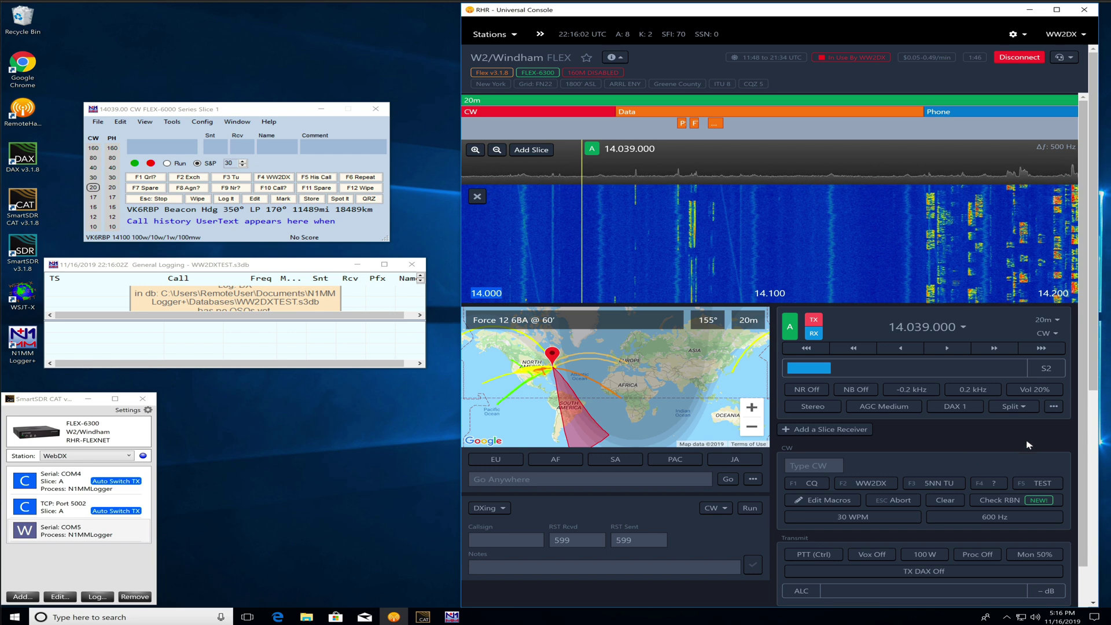
{"action": "scroll", "coordinate": [1092, 433], "scroll_direction": "down", "scroll_amount": 1}
{"action": "scroll", "coordinate": [1092, 433], "scroll_direction": "down", "scroll_amount": 1}
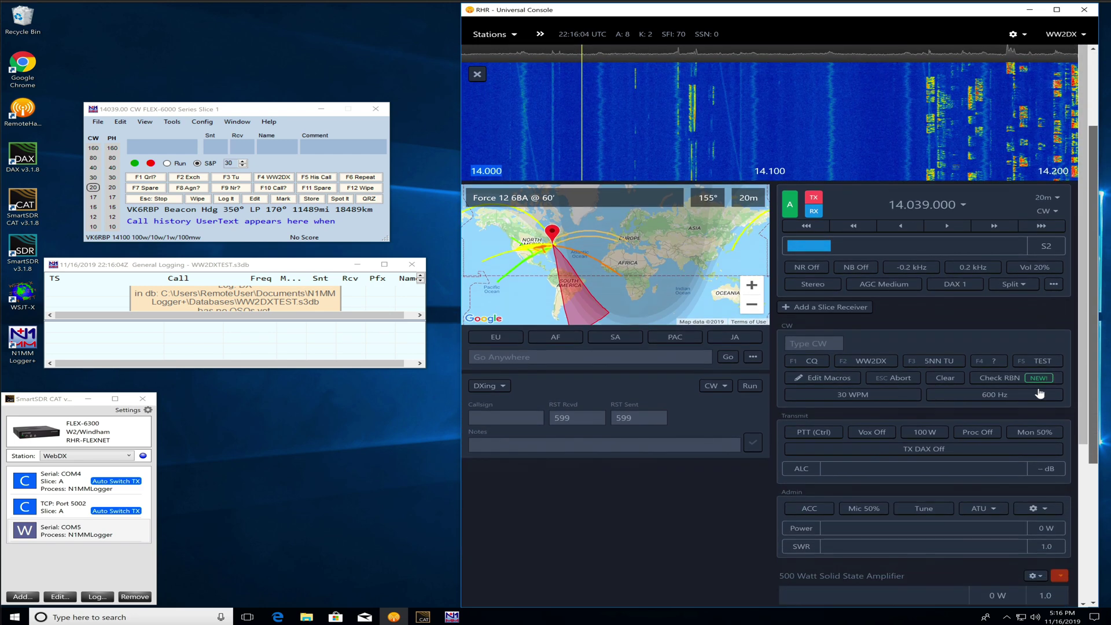
{"action": "left_click", "coordinate": [1025, 265]}
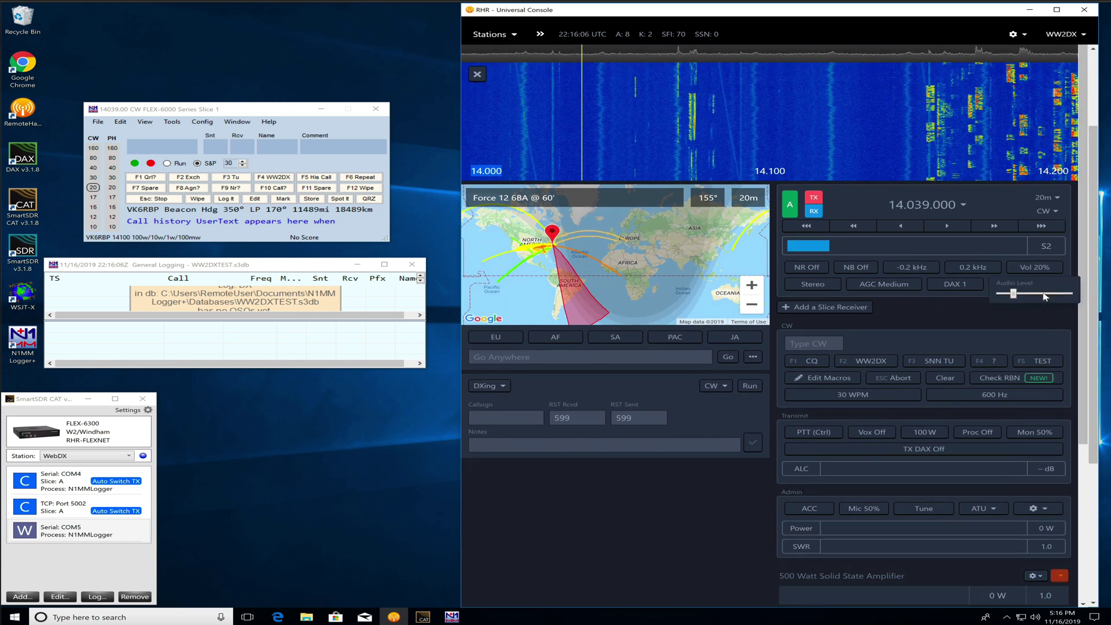
{"action": "left_click", "coordinate": [1046, 295]}
{"action": "scroll", "coordinate": [1091, 311], "scroll_direction": "down", "scroll_amount": 1}
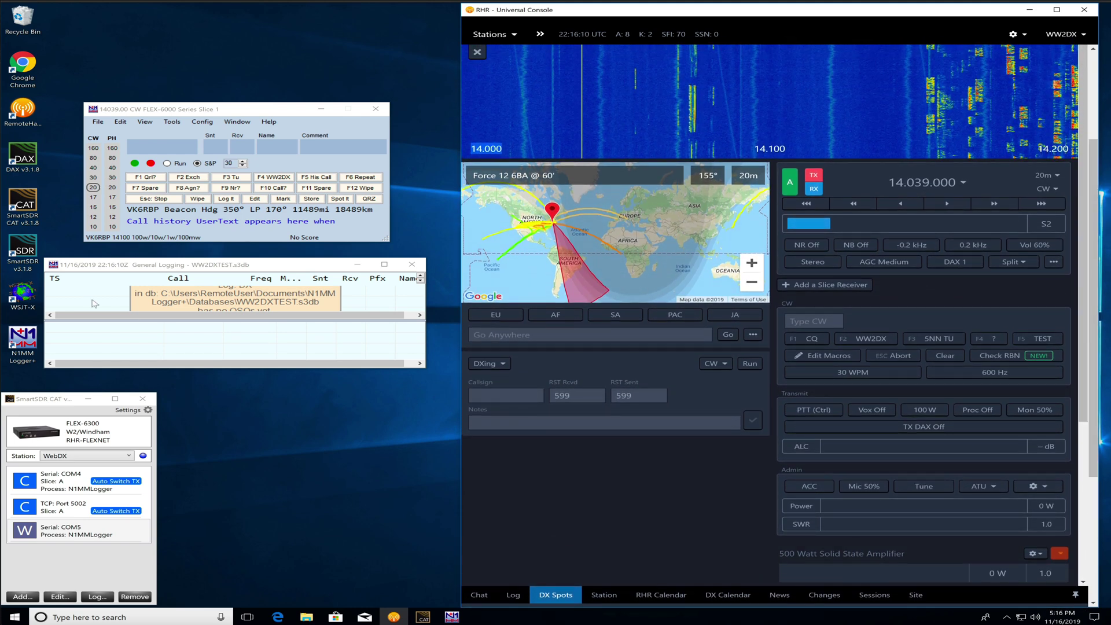
Step: Send the CQ message in Run mode from the N1MM entry window and log a contact with ON4UN
{"action": "left_click", "coordinate": [167, 164]}
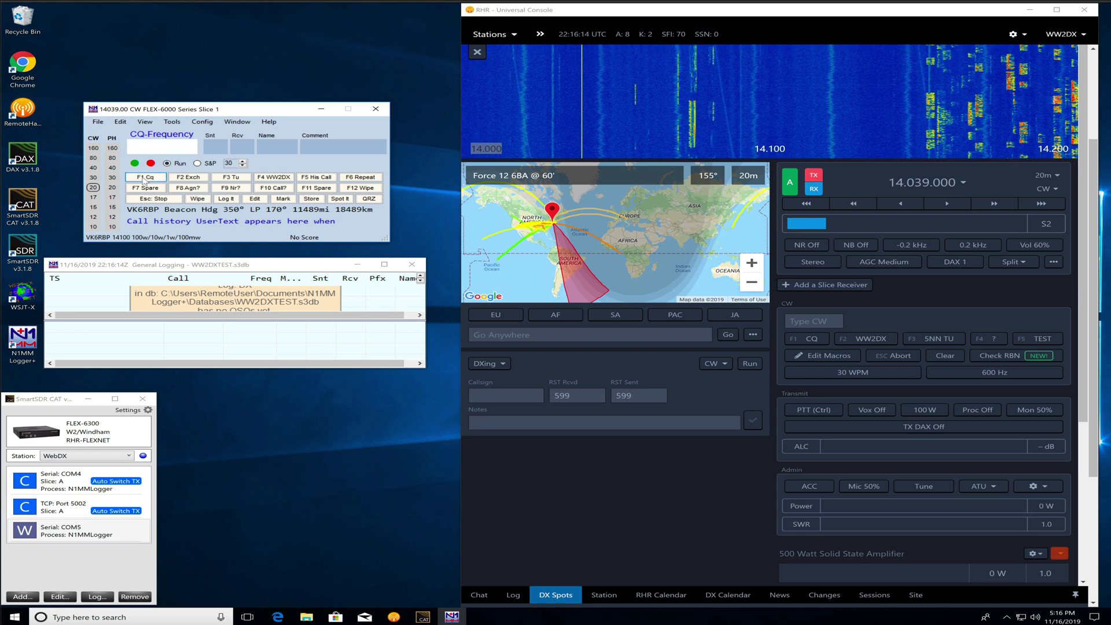
{"action": "left_click", "coordinate": [144, 177]}
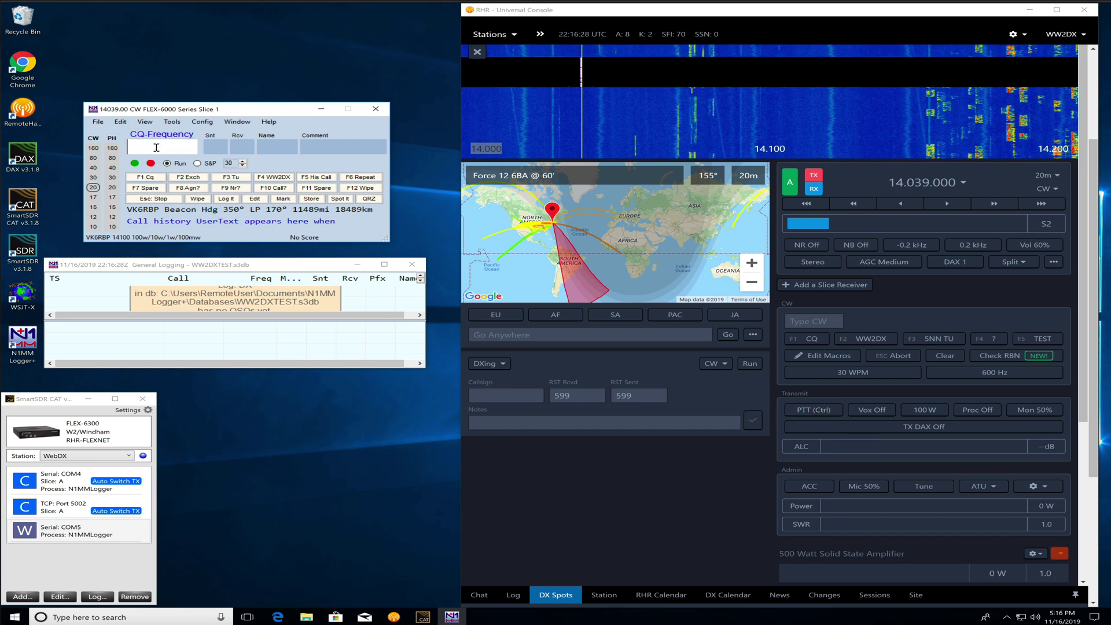
{"action": "type", "text": "ON4UN"}
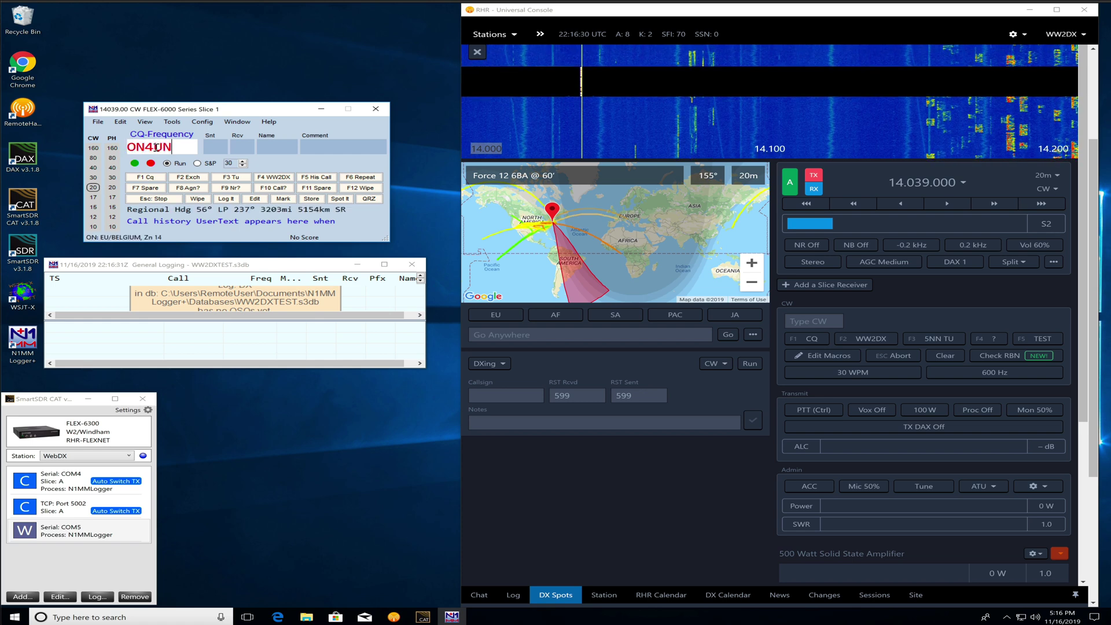
{"action": "key", "text": "Return"}
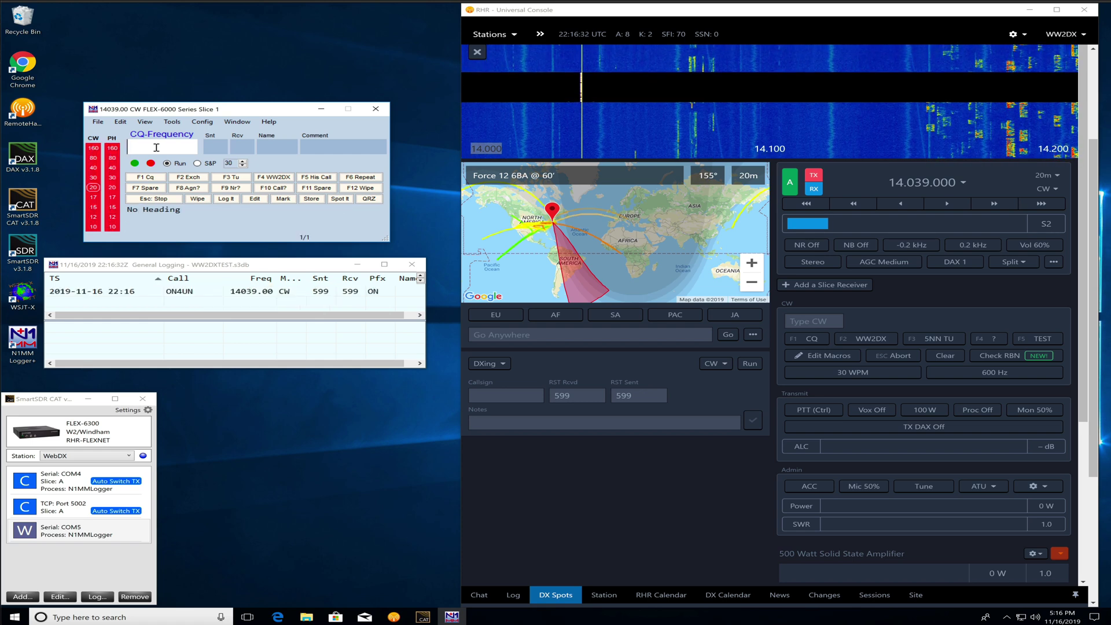
Step: Turn on Enter Sends Message (ESM) mode and use it to work and log ON4UN again
{"action": "left_click", "coordinate": [202, 123]}
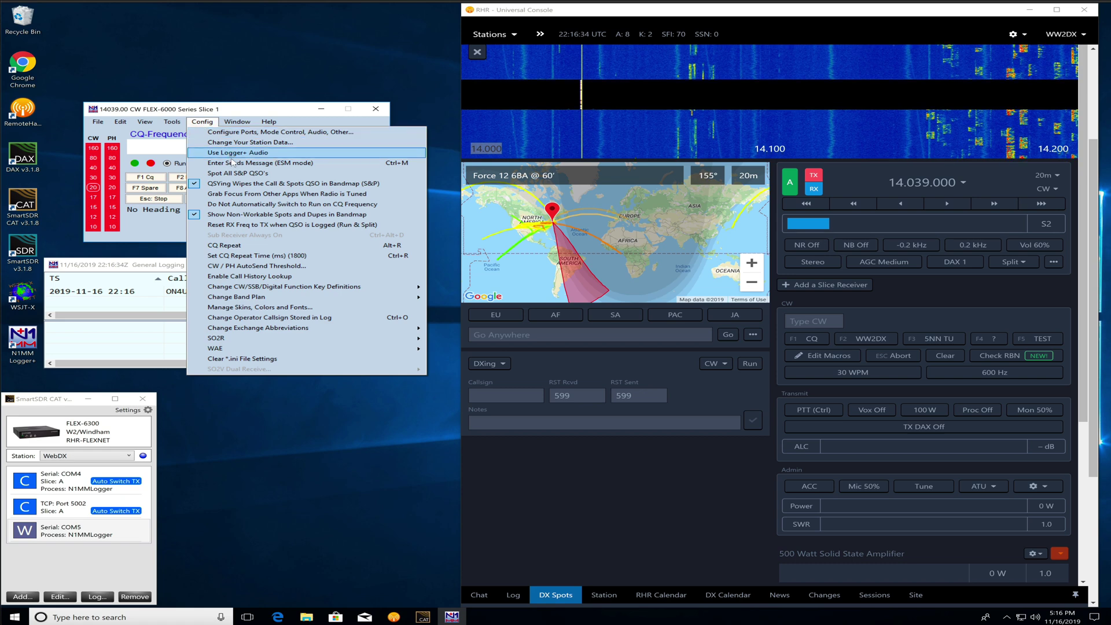
{"action": "left_click", "coordinate": [236, 164]}
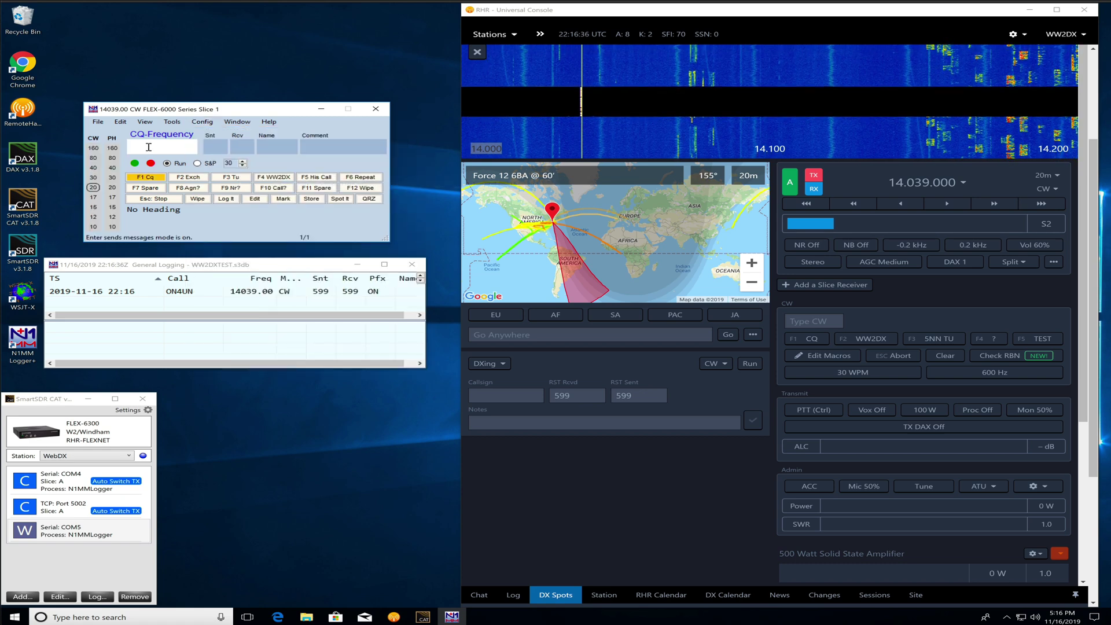
{"action": "type", "text": "ON4UN"}
{"action": "key", "text": "Return"}
{"action": "key", "text": "Return"}
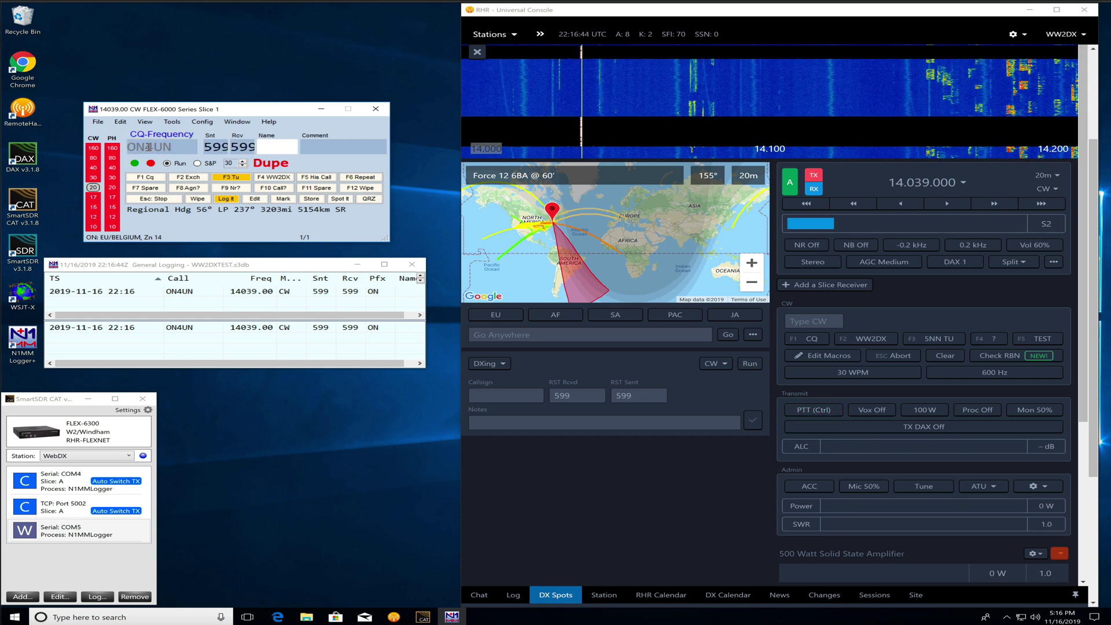
{"action": "key", "text": "Return"}
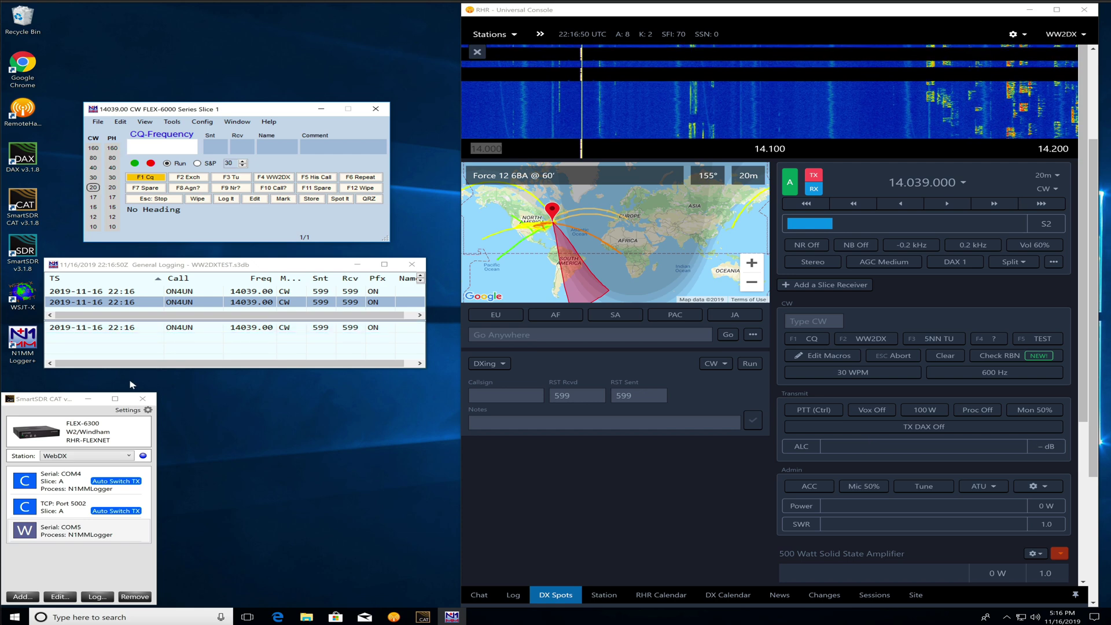
Step: Open slice A's audio level control in the radio console
{"action": "left_click", "coordinate": [1033, 246]}
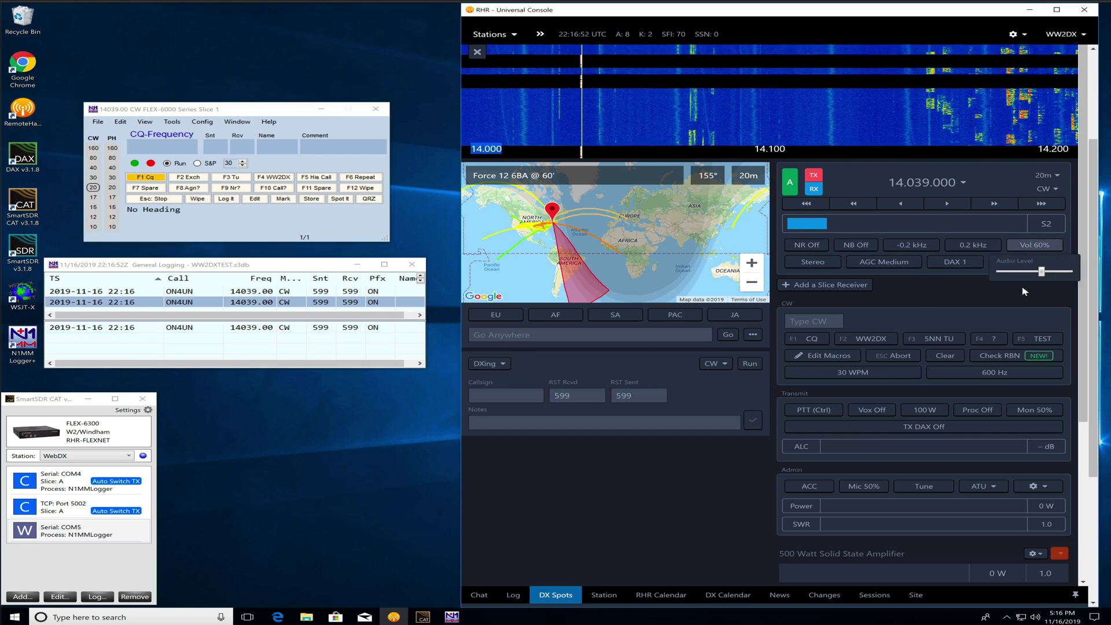